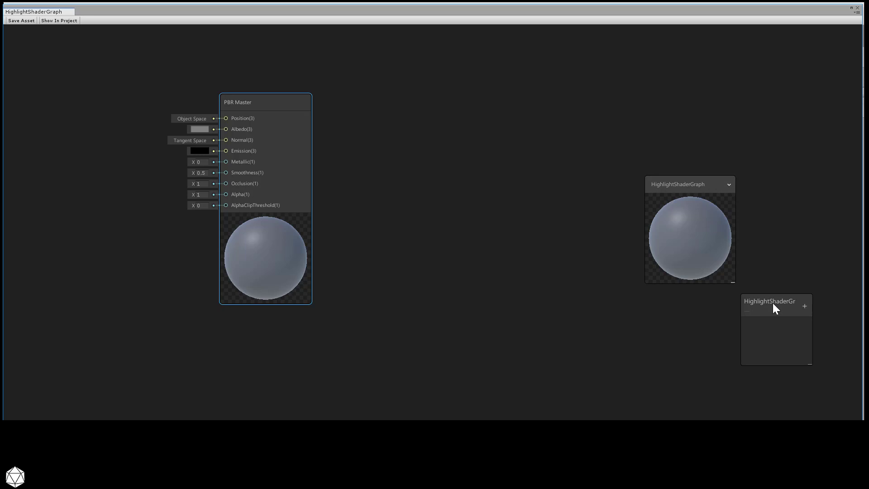
Move the Blackboard upper left, Main Preview lower right, PBR Master rightward, then un-maximize the window
drag(772, 303, 96, 99)
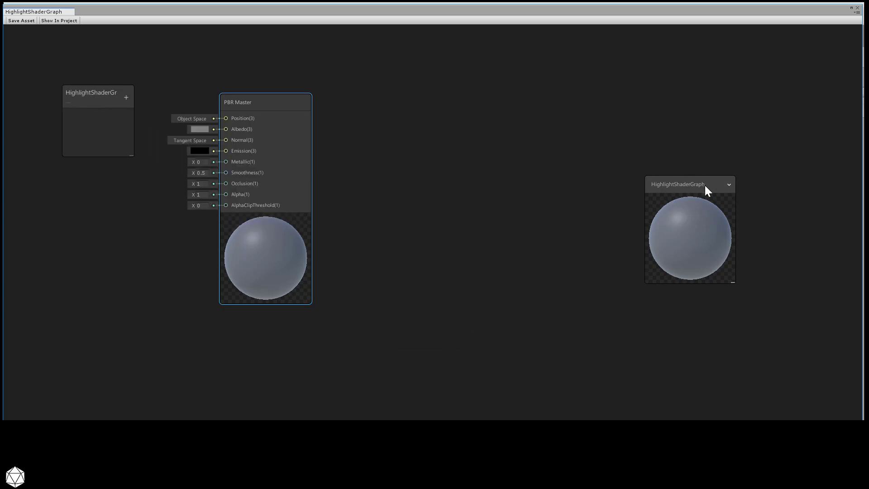
drag(705, 185, 784, 284)
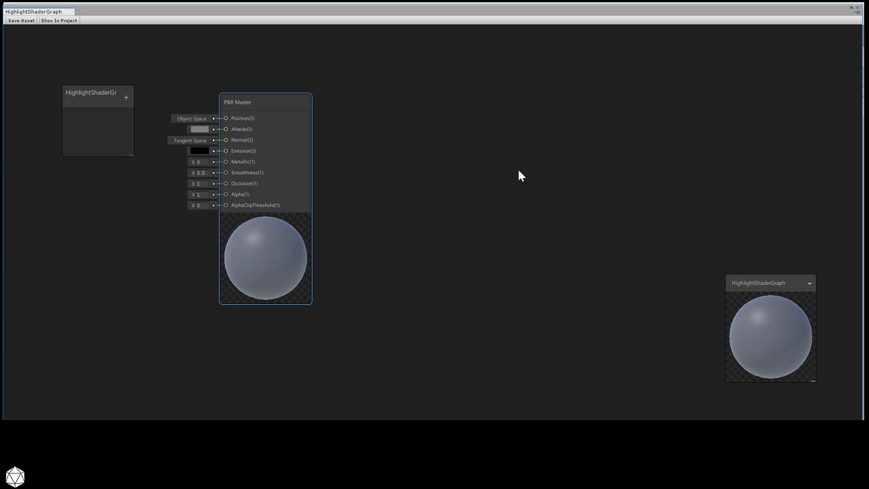
mouse_move(300, 103)
drag(284, 103, 501, 99)
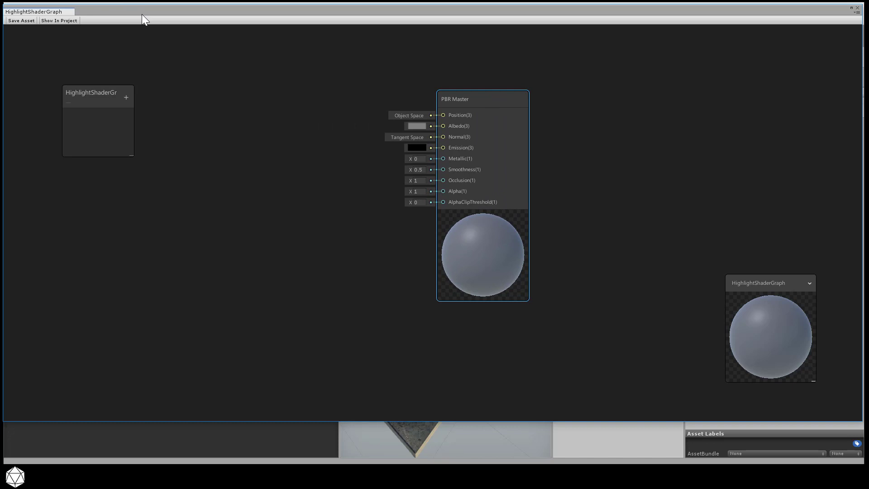
double_click(145, 12)
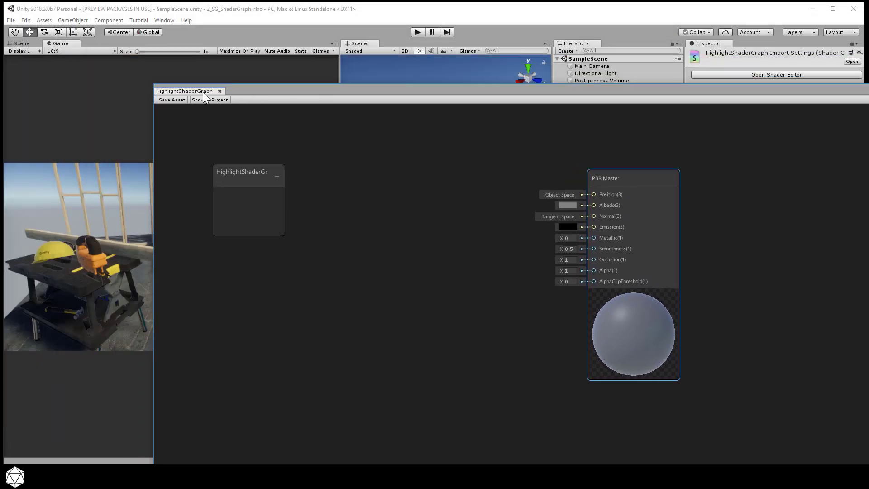
Dock the HighlightShaderGraph window above the Game view and maximize it, toggling with Shift+Space
drag(200, 91, 121, 75)
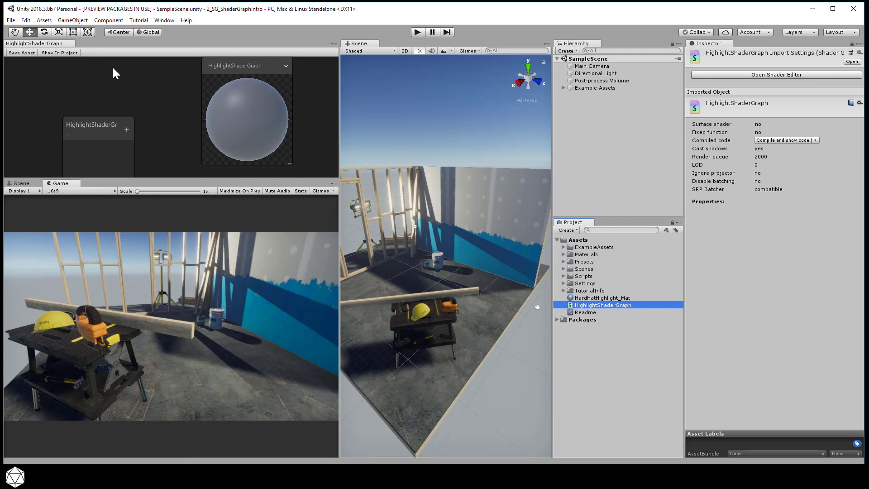
right_click(45, 43)
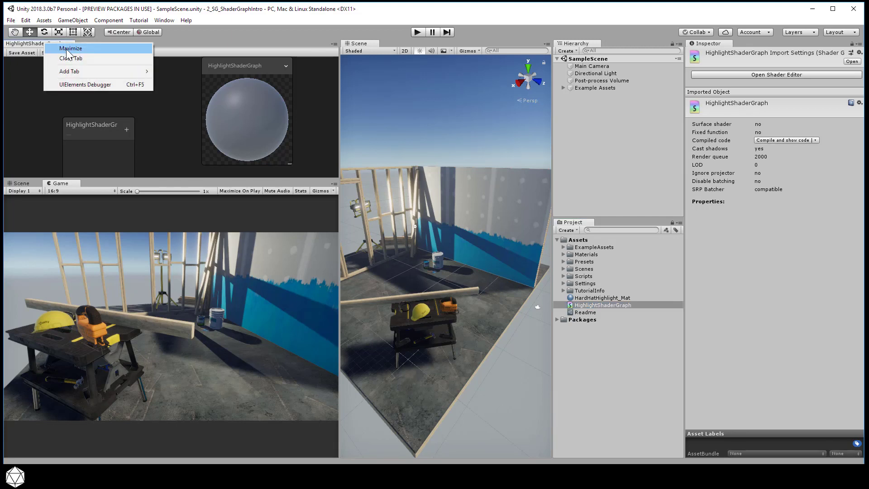
click(76, 50)
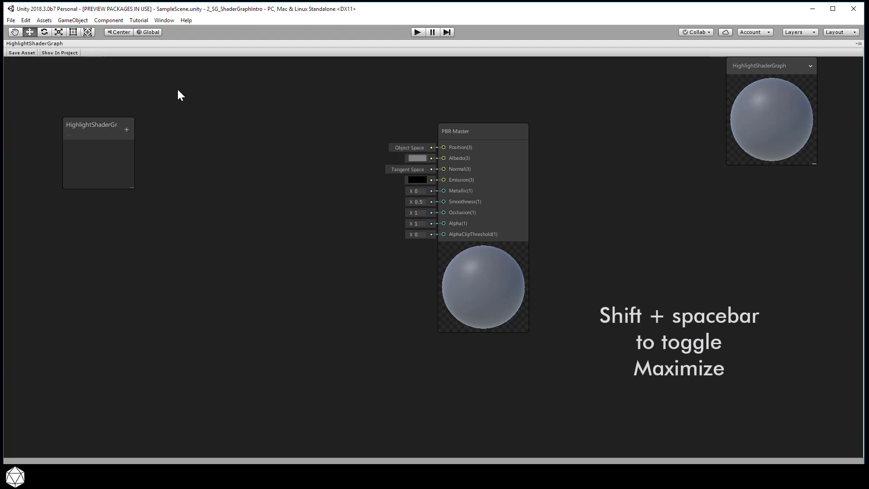
key(shift+space)
key(shift+space)
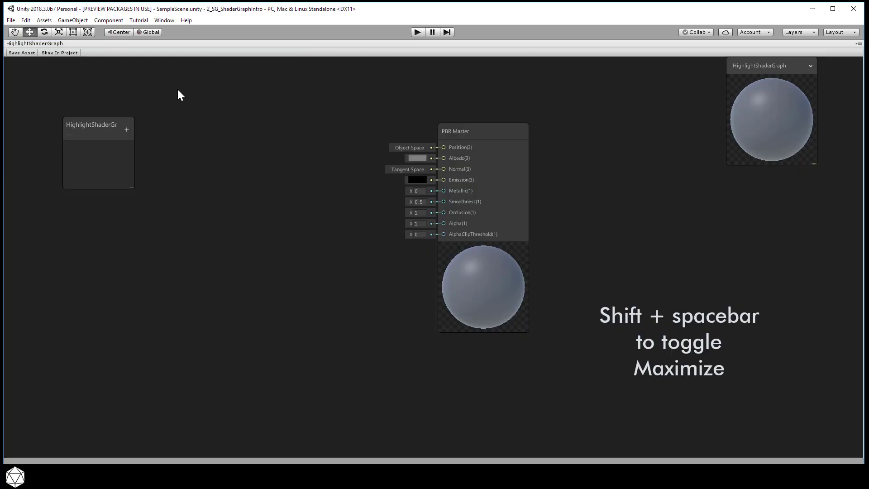
key(shift+space)
key(shift+space)
key(shift+space)
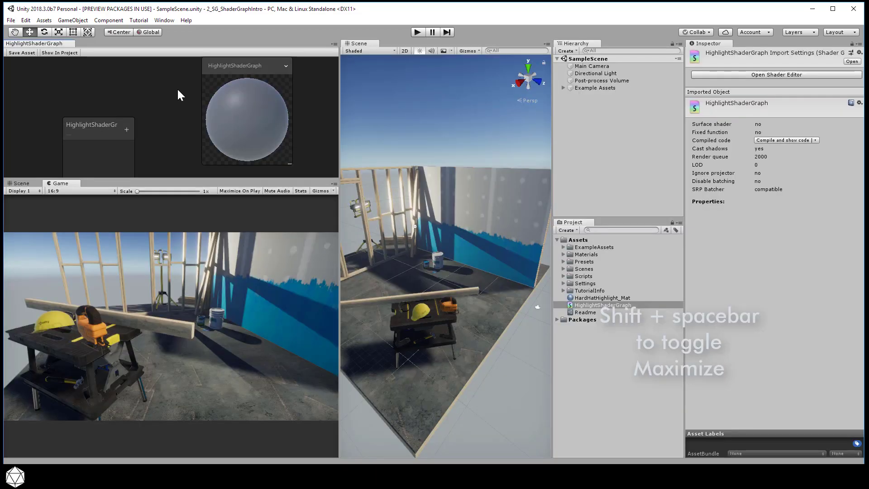
key(shift+space)
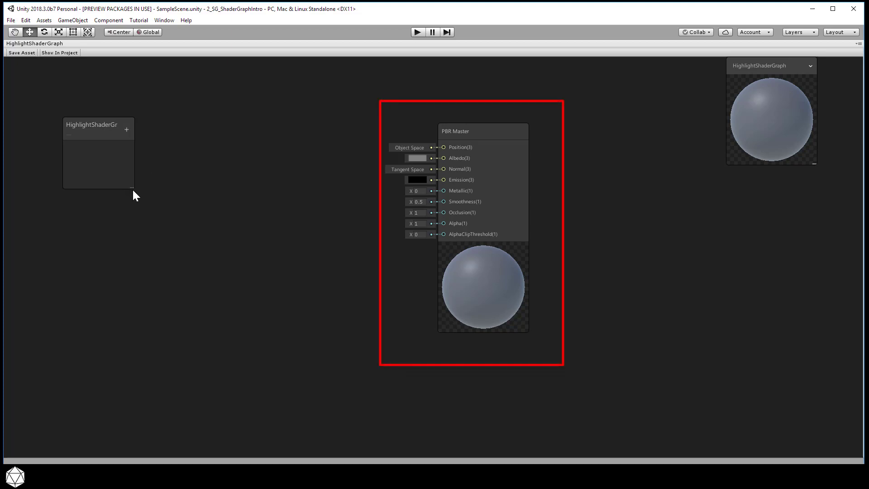
Enlarge the Blackboard, move Main Preview to the lower right, and pan PBR Master to mid-canvas
drag(134, 189, 153, 269)
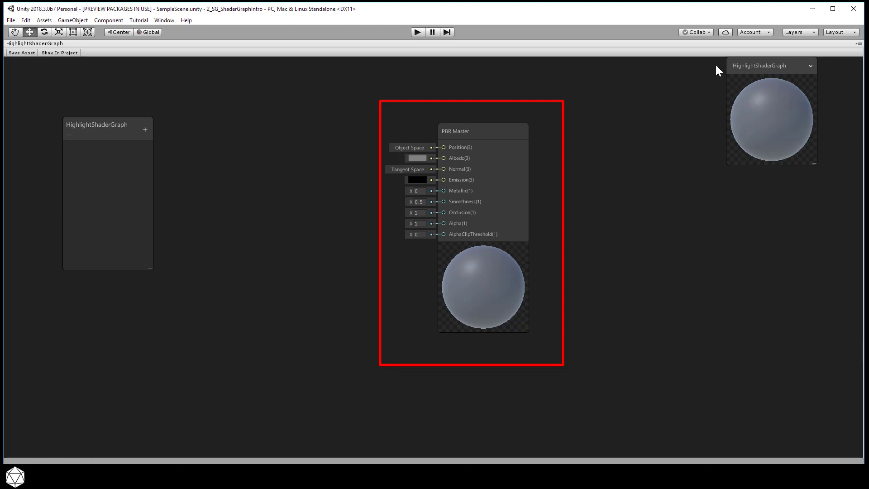
drag(749, 66, 769, 323)
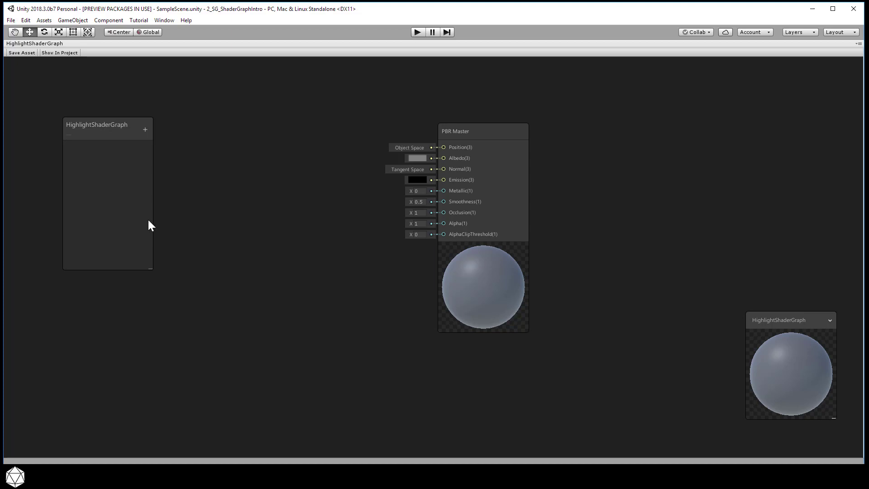
middle_drag(234, 192, 141, 254)
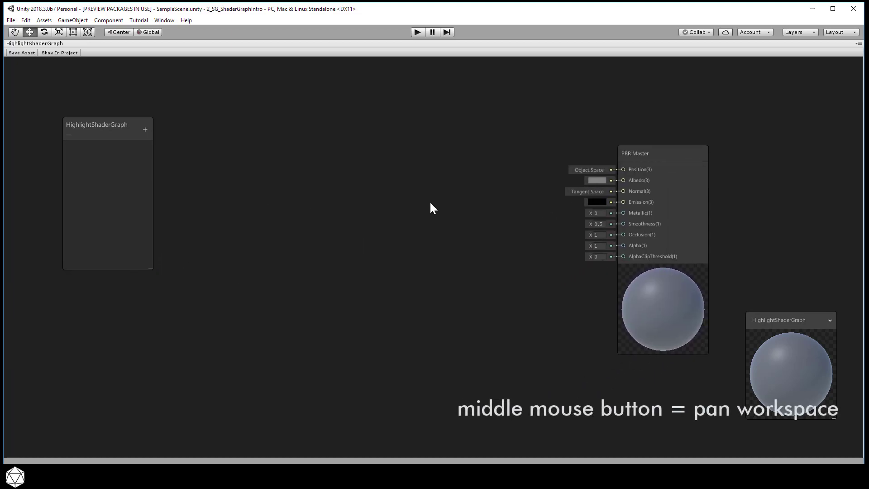
middle_drag(430, 203, 266, 191)
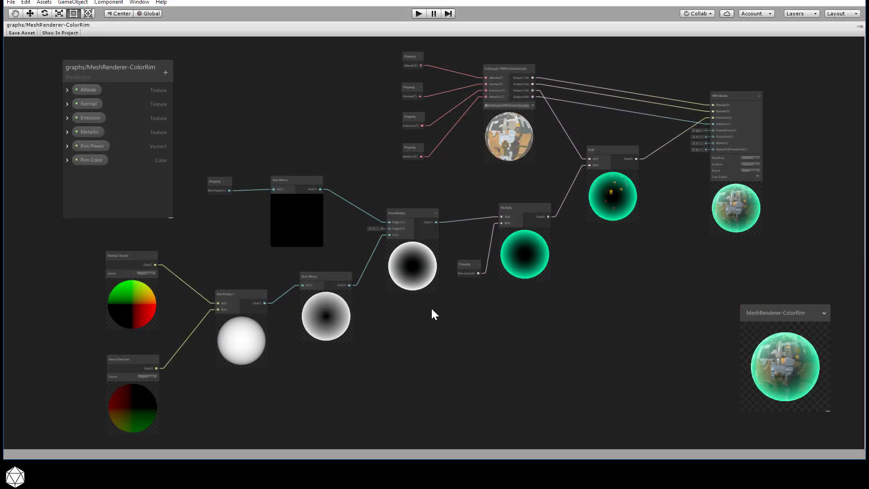
middle_drag(534, 324, 529, 344)
scroll(439, 269, up, 4)
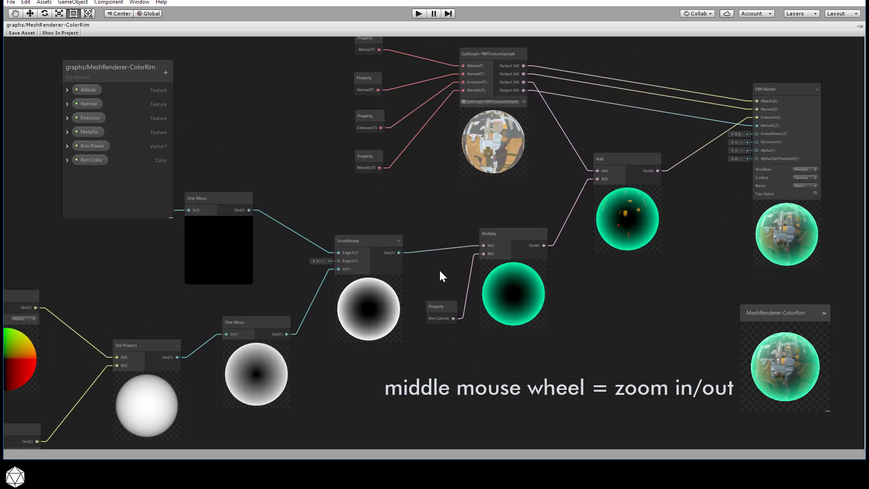
scroll(440, 273, down, 5)
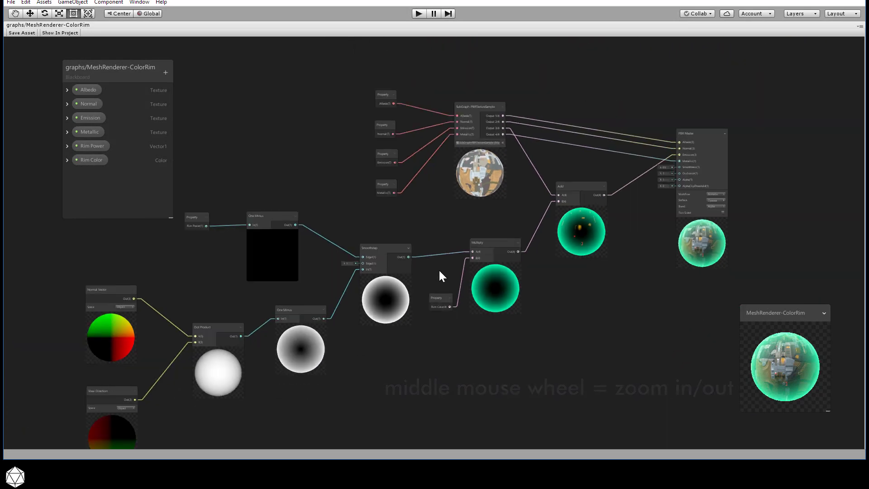
scroll(439, 272, down, 2)
scroll(440, 272, up, 5)
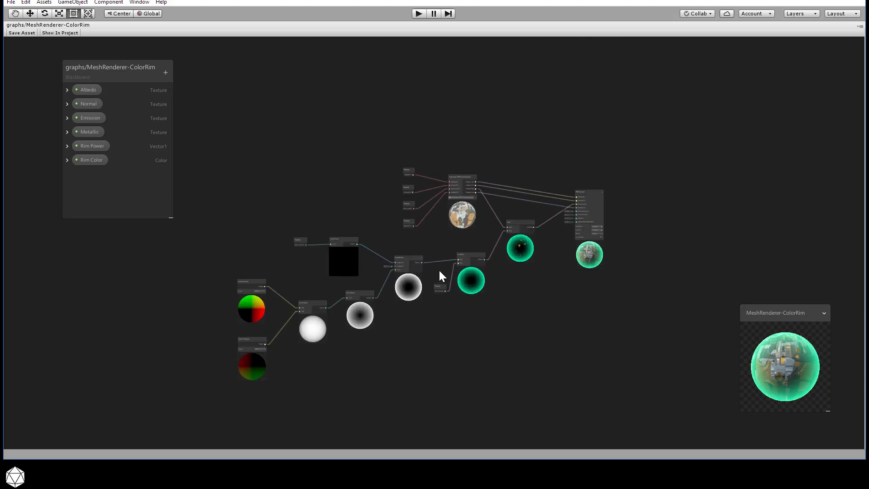
scroll(439, 271, up, 1)
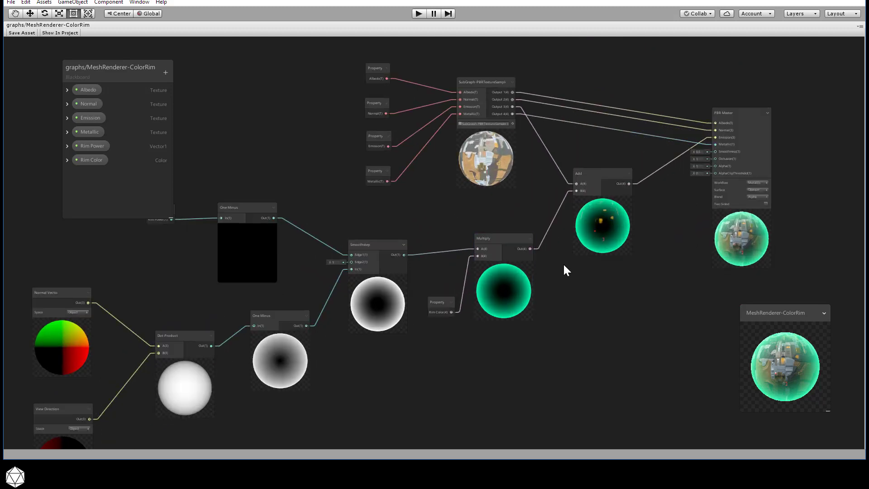
scroll(588, 269, down, 2)
middle_drag(593, 270, 2, 317)
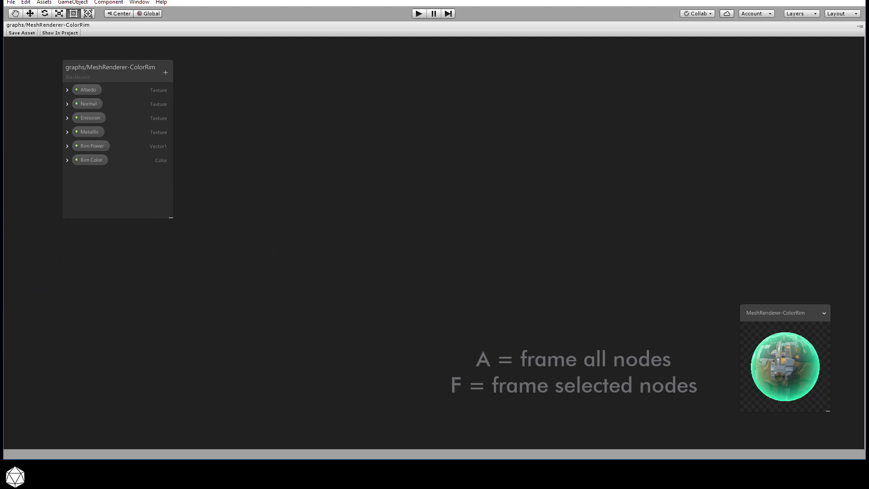
key(a)
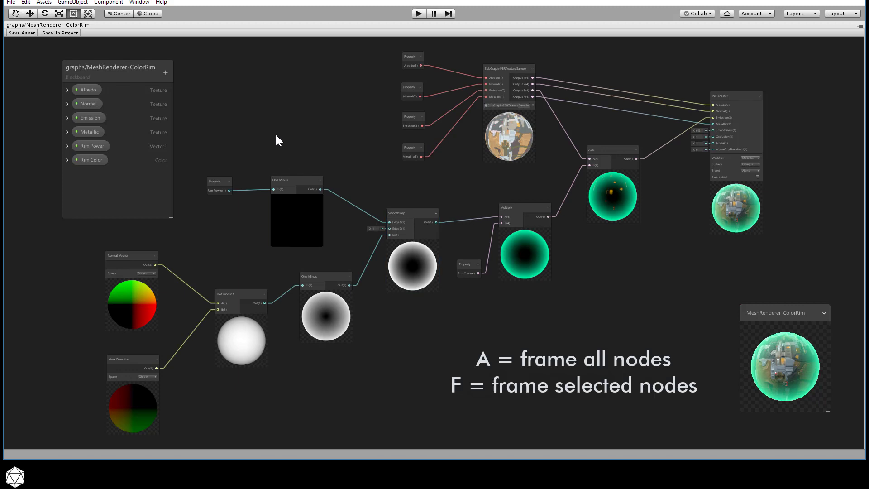
drag(275, 128, 413, 340)
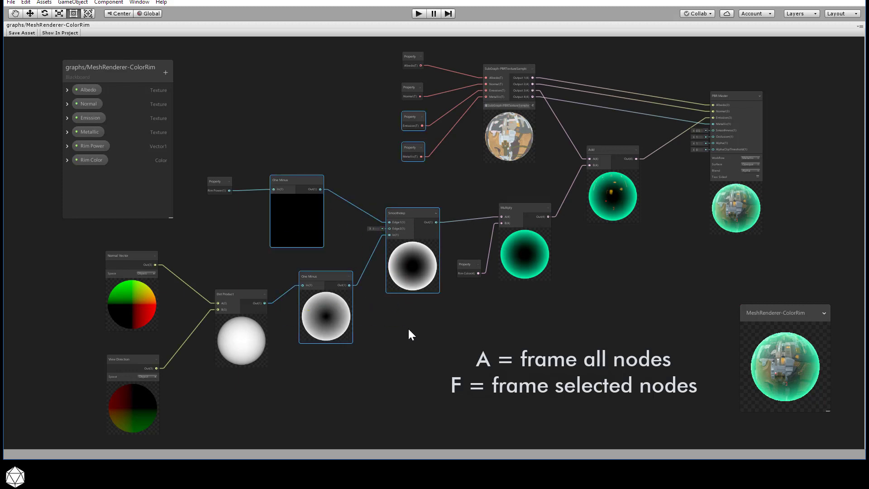
key(f)
click(418, 191)
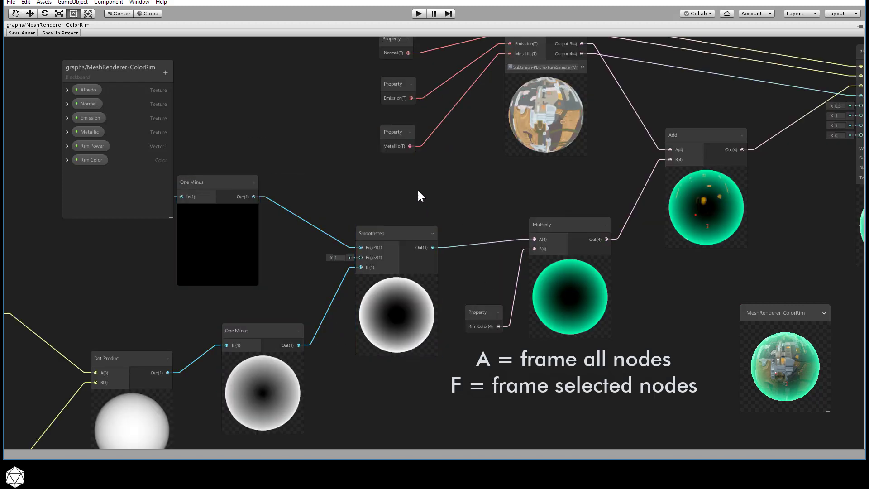
drag(418, 195, 652, 385)
key(f)
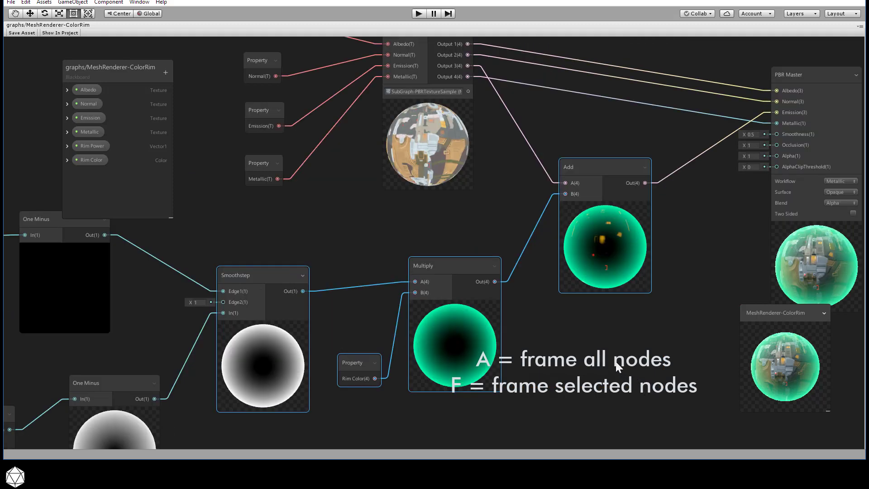
key(a)
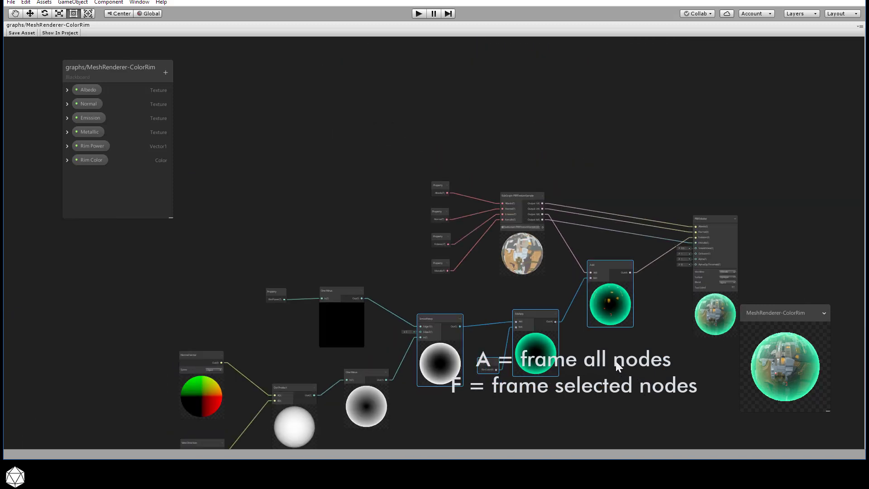
click(616, 341)
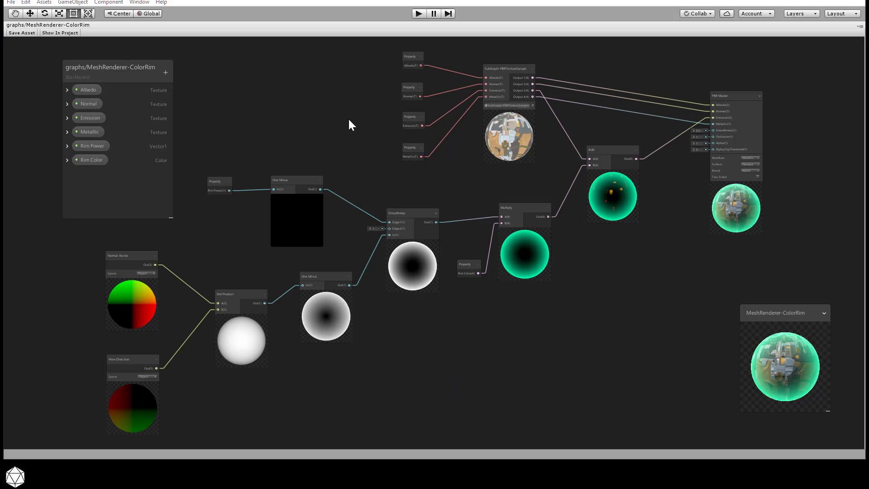
Pan the graph, nudge the preview up-left and shift the Blackboard slightly right
middle_drag(349, 118, 382, 119)
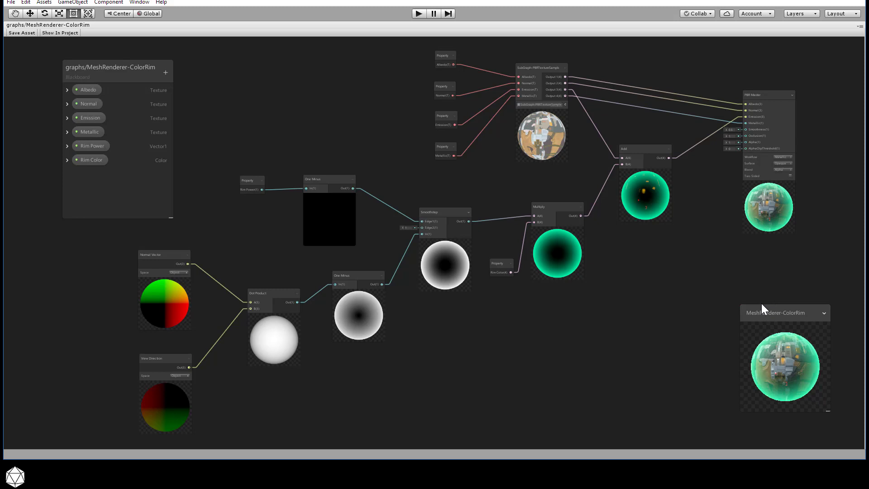
mouse_move(768, 310)
mouse_down()
mouse_move(701, 303)
mouse_move(645, 273)
mouse_move(757, 299)
mouse_up()
drag(113, 70, 130, 76)
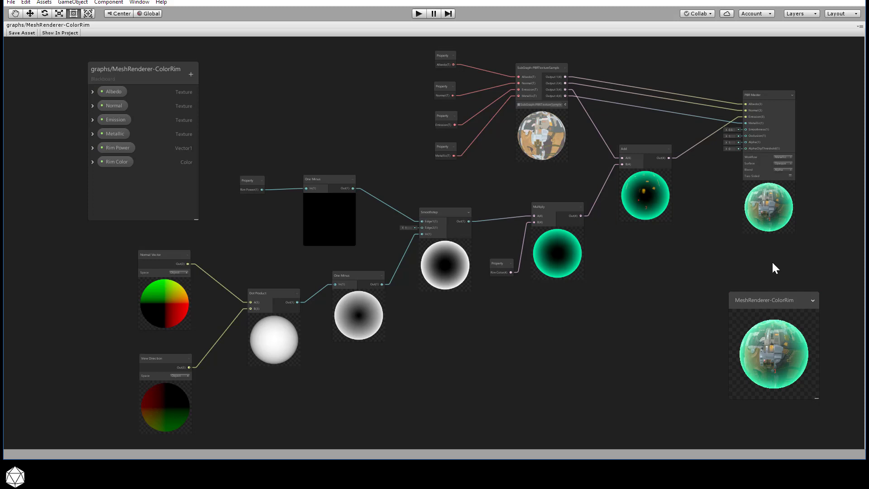
Collapse and re-expand the MeshRenderer-ColorRim preview twice, leaving it expanded
click(811, 300)
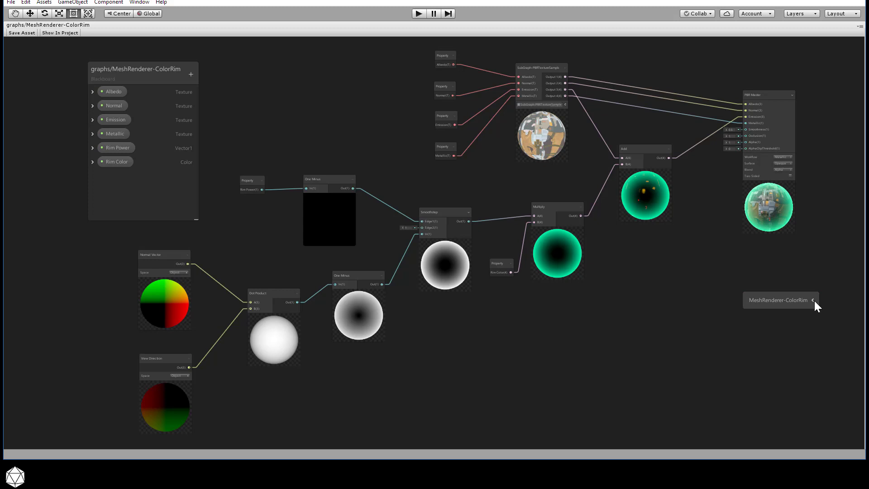
click(813, 300)
click(812, 300)
click(813, 300)
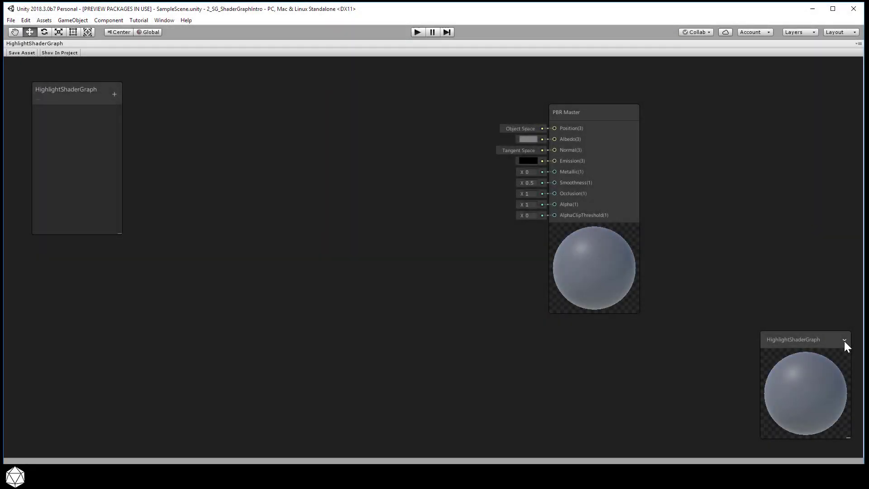
Collapse and re-expand the Main Preview panel
click(844, 341)
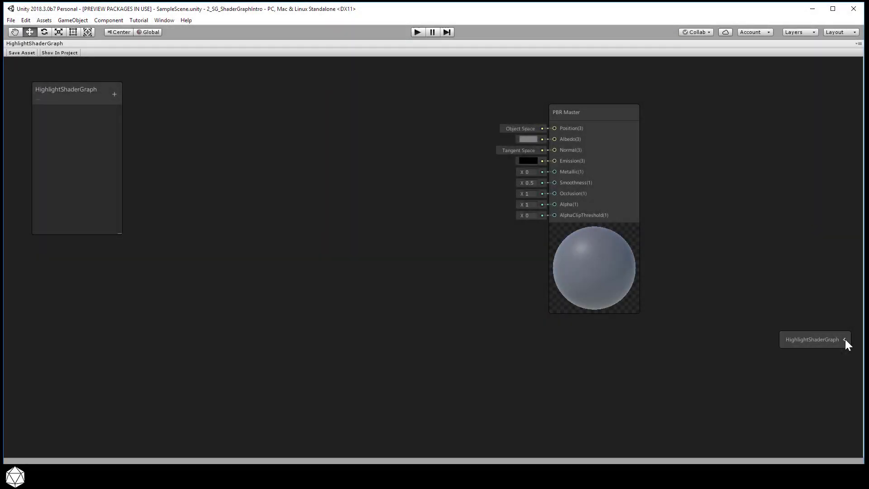
click(844, 340)
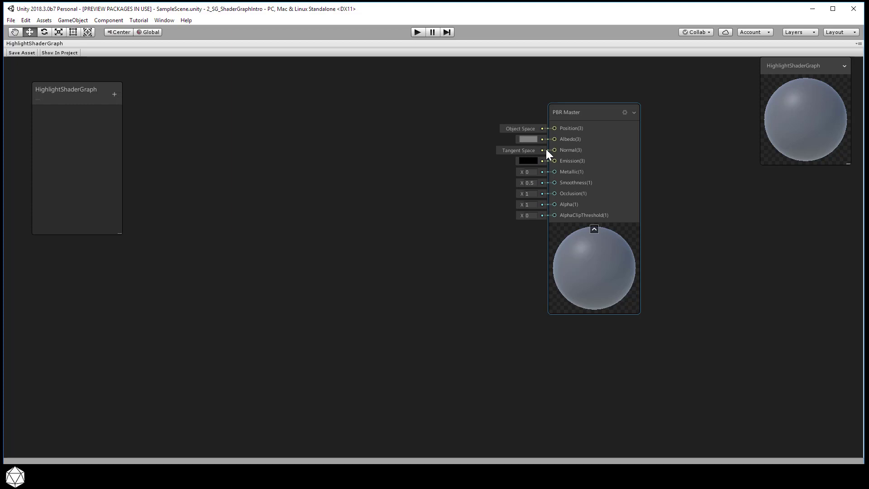
Set PBR Master's Albedo colour to bright blue (hex 1072F8, RGB 16/114/248)
click(525, 139)
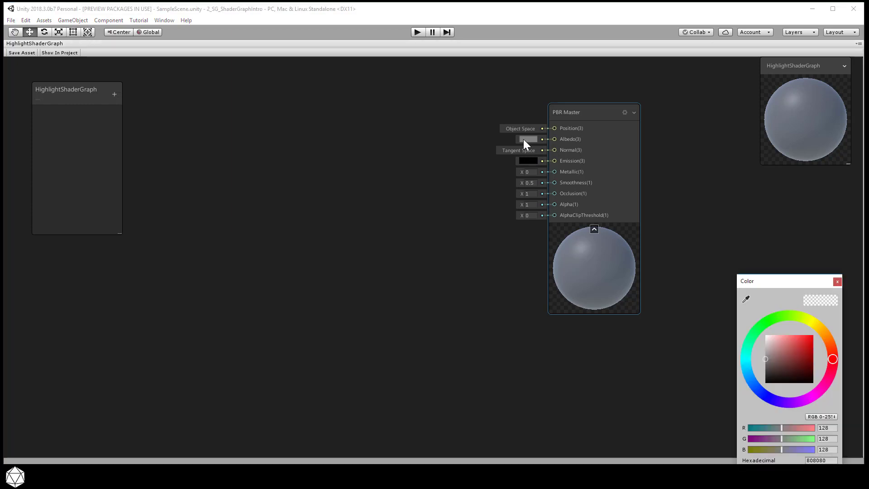
drag(778, 282, 703, 181)
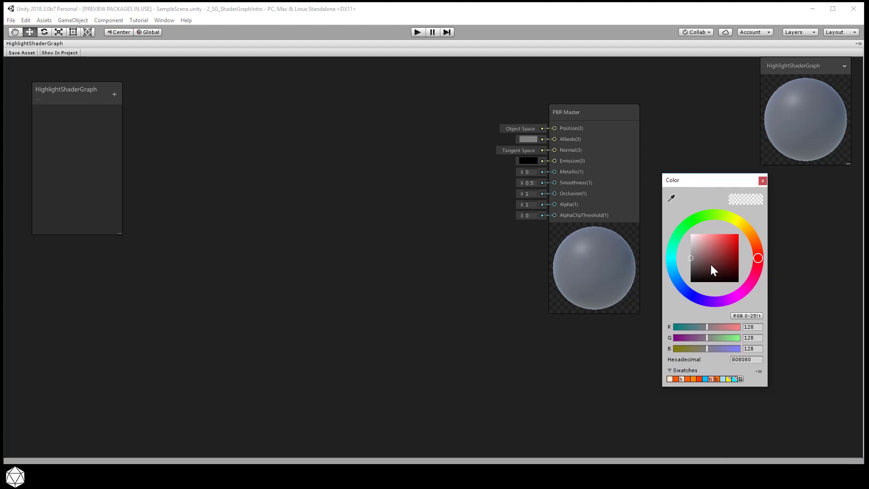
drag(695, 291, 674, 287)
drag(717, 248, 735, 236)
click(762, 181)
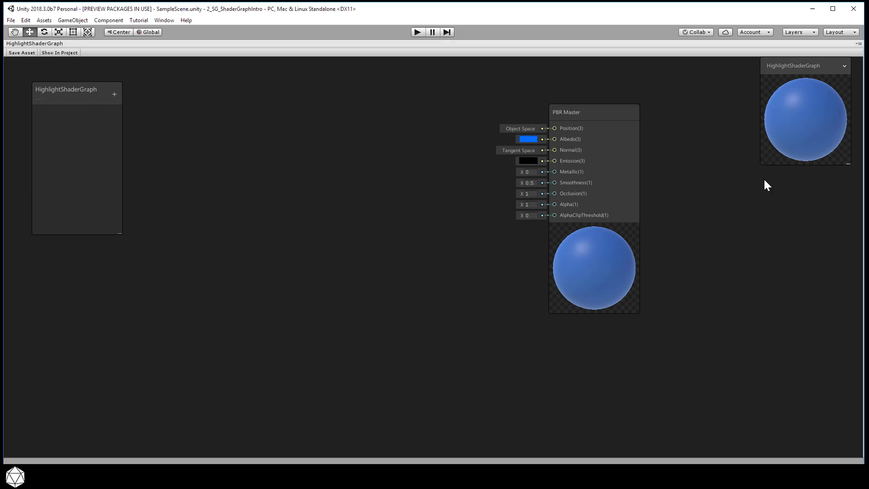
right_click(67, 43)
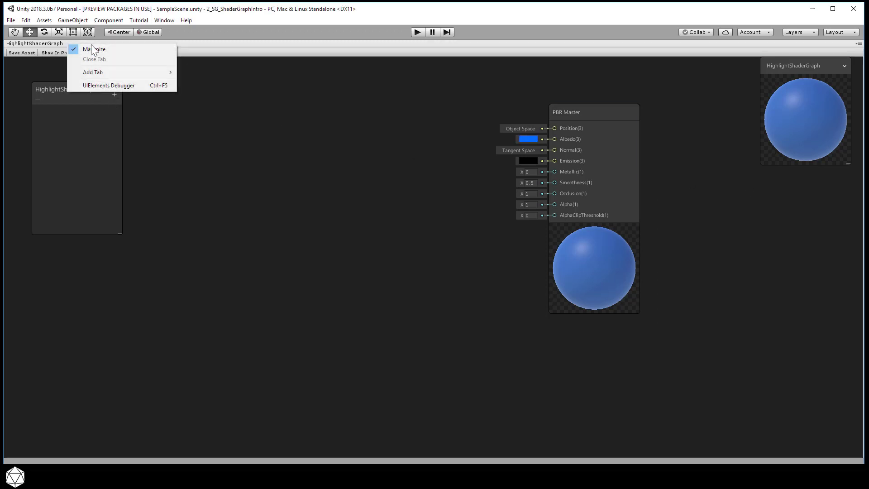
Restore the editor layout, save the shader, and apply HardHatHighlight_Mat to the hard hat
click(107, 50)
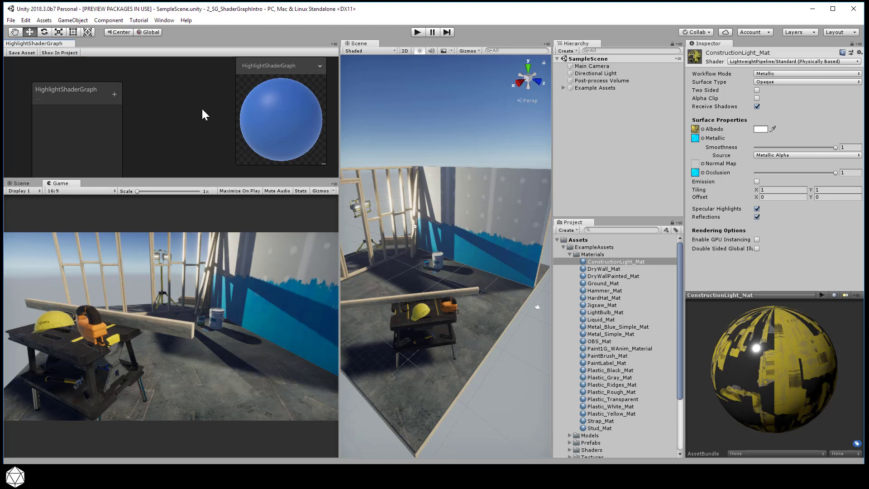
click(565, 247)
click(596, 297)
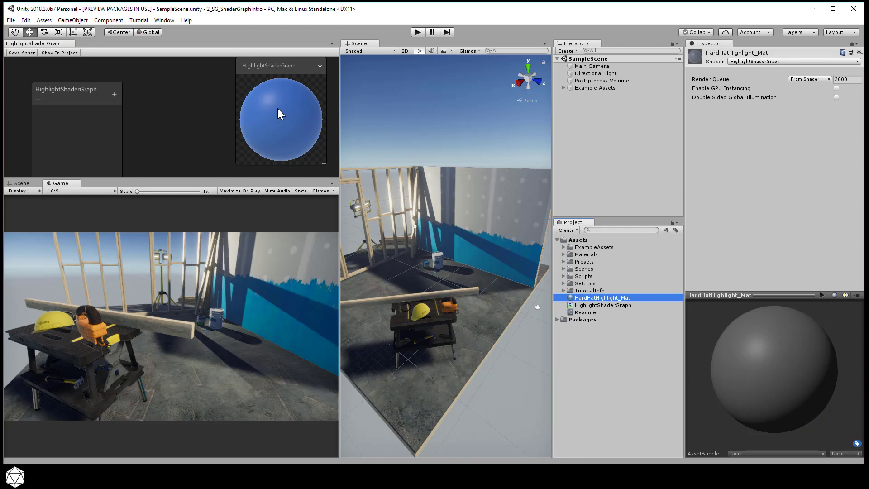
click(22, 52)
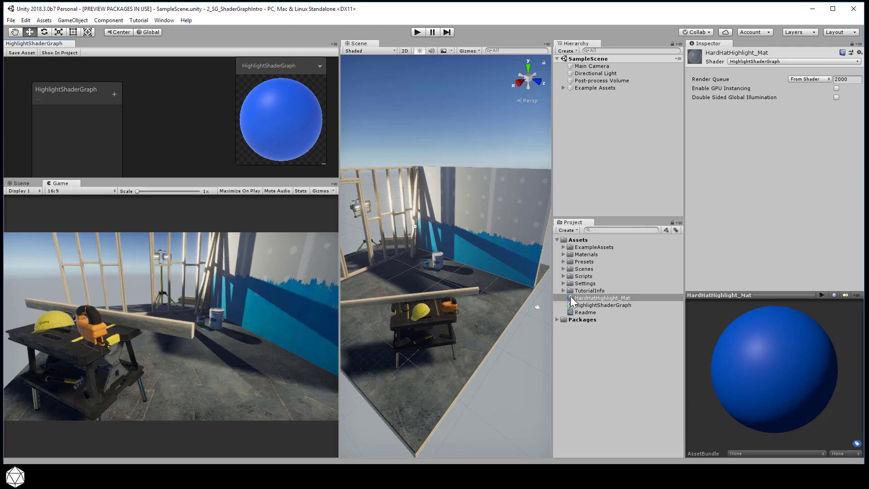
drag(570, 296, 421, 310)
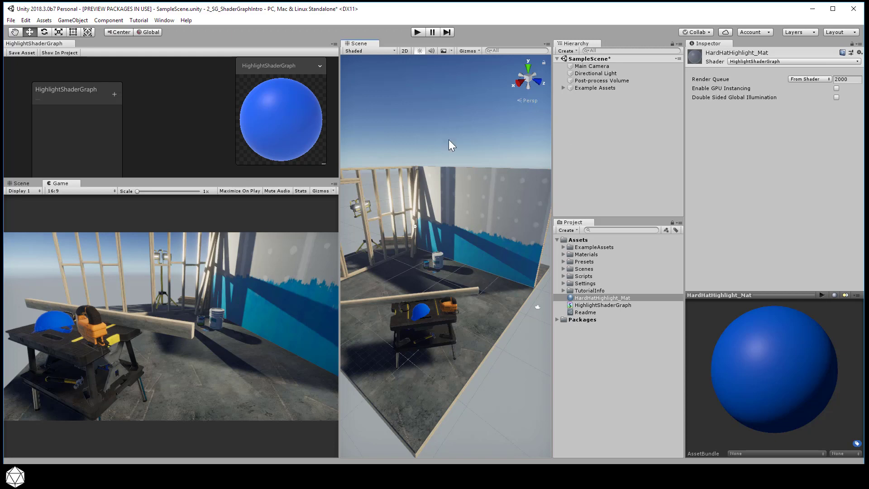
Maximize the HighlightShaderGraph window, then open and dismiss the Create Node search
right_click(56, 44)
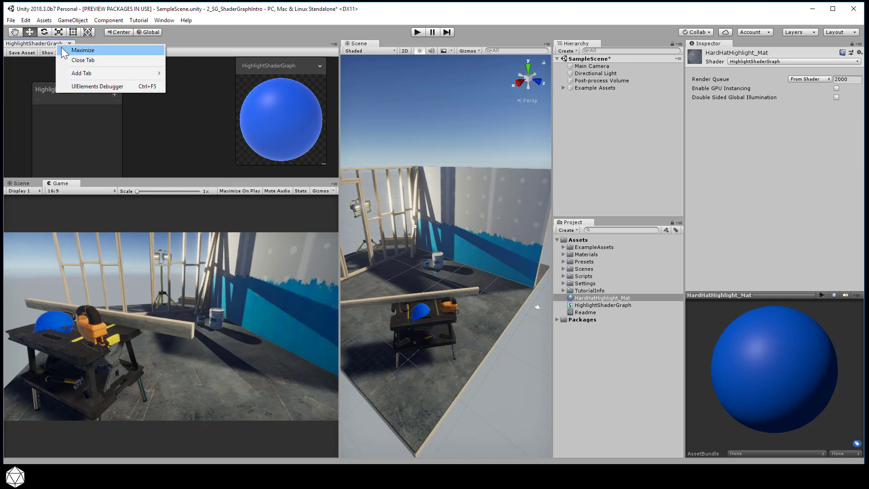
click(61, 48)
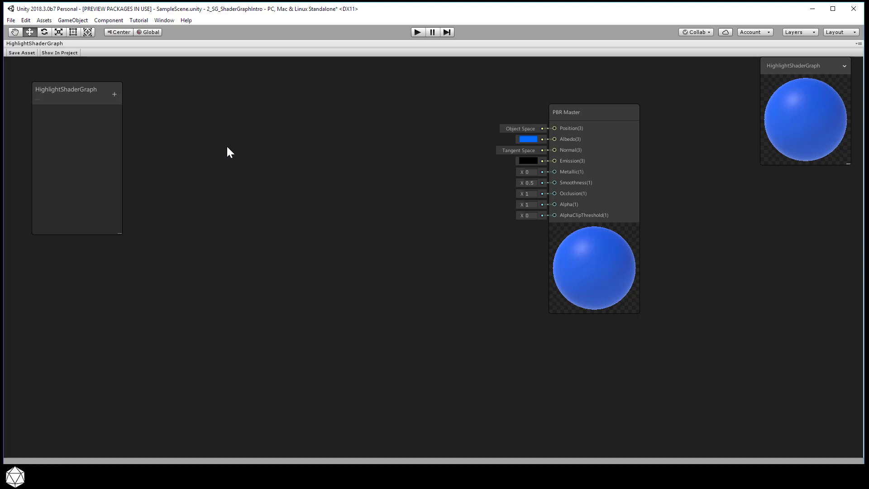
right_click(227, 147)
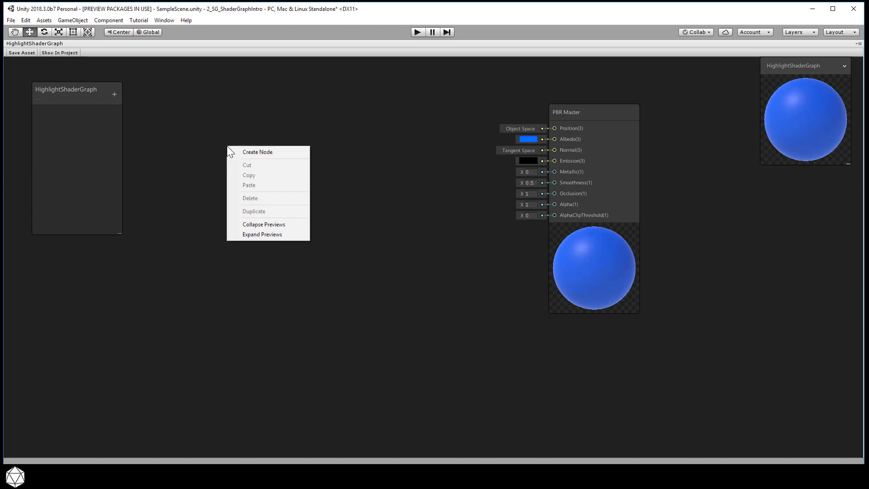
click(294, 152)
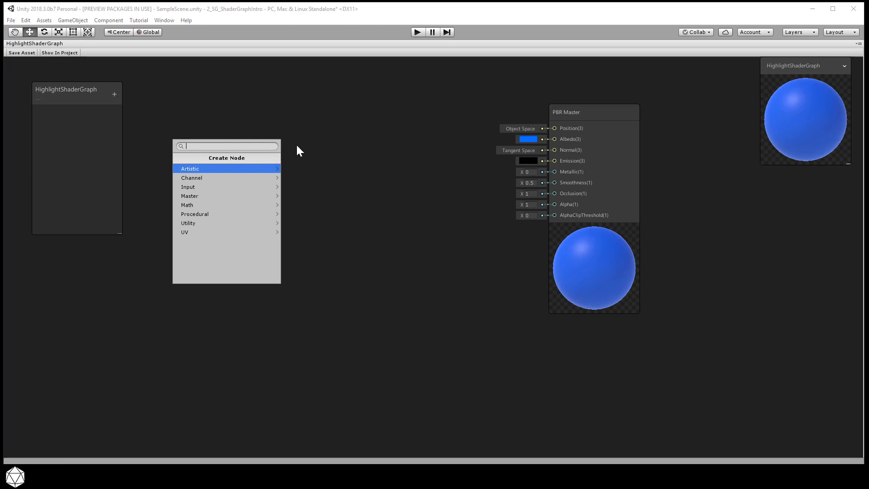
click(316, 134)
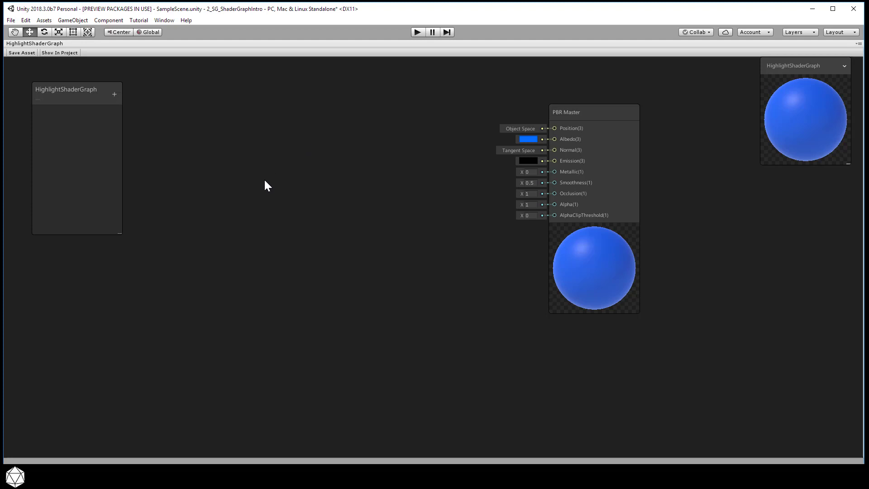
Browse the UV, Utility and Procedural categories in the node creation search
key(space)
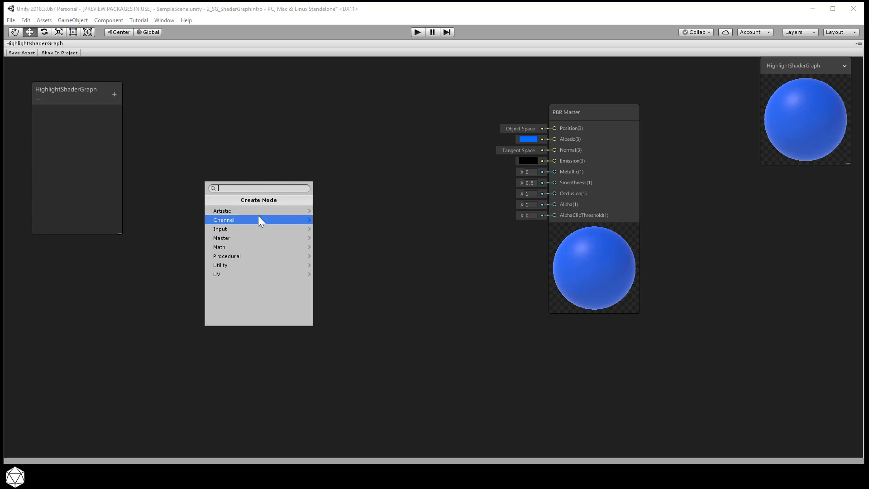
click(246, 274)
click(209, 200)
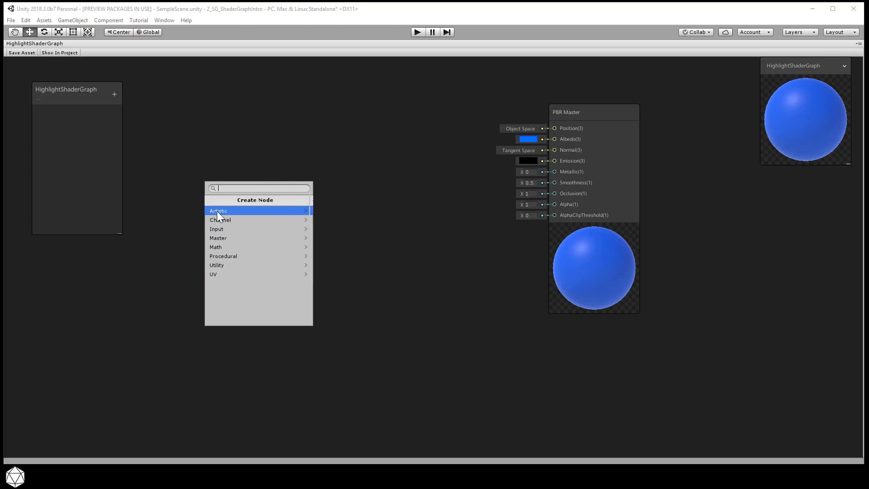
click(237, 267)
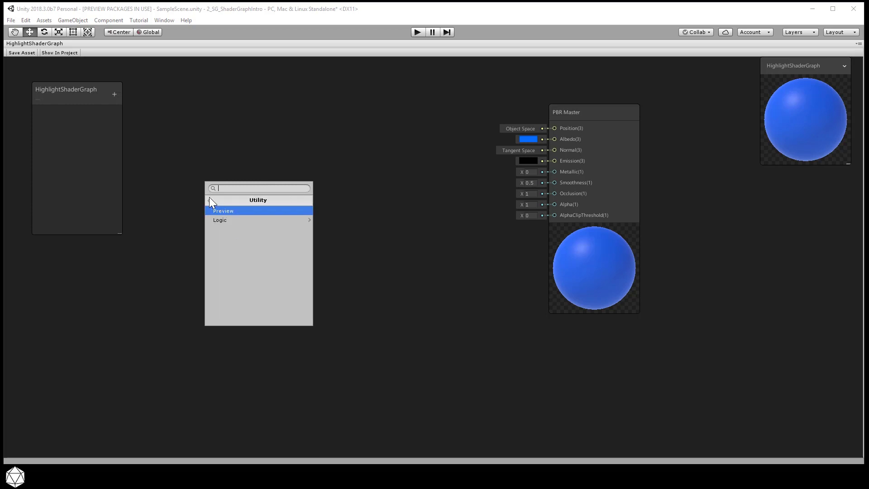
click(209, 199)
click(235, 258)
click(208, 200)
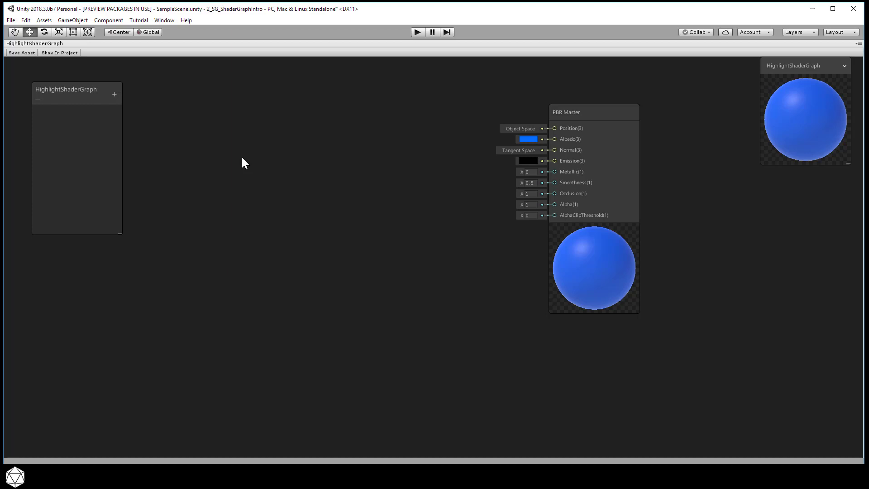
key(space)
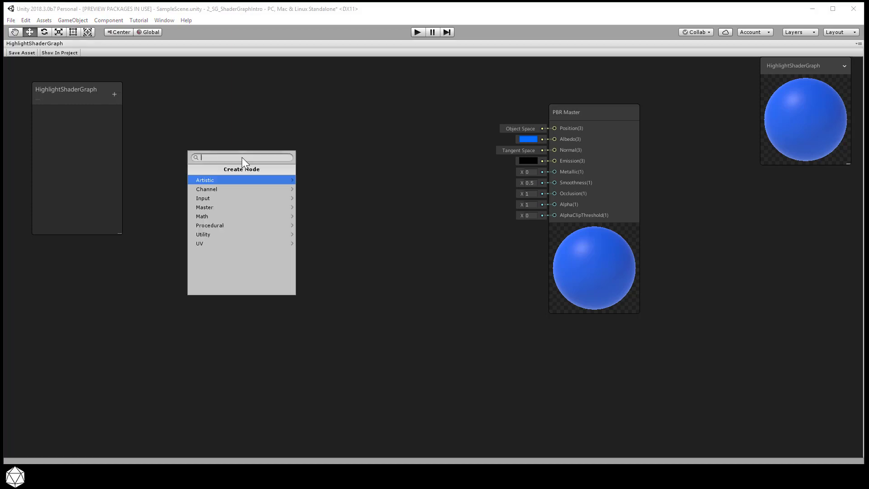
click(224, 203)
click(226, 179)
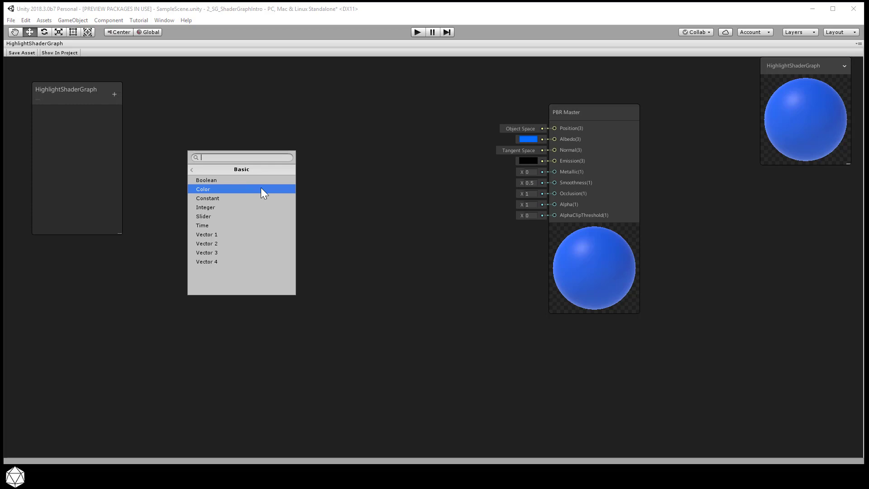
click(262, 190)
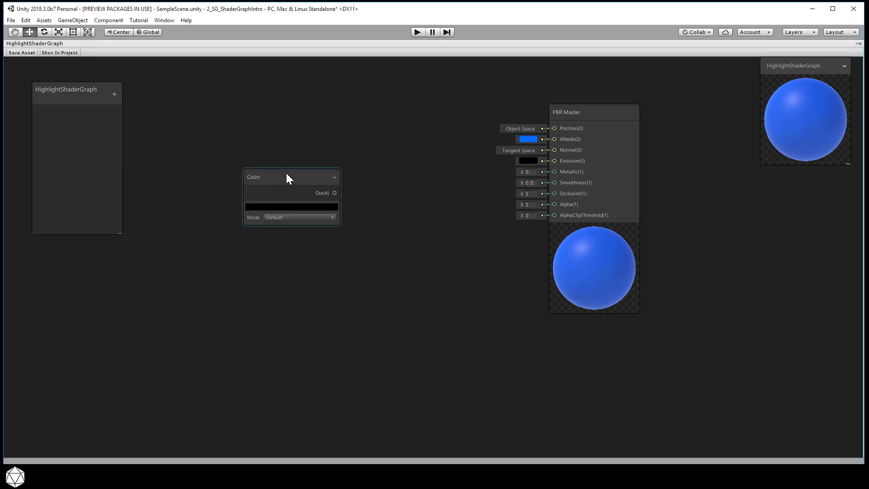
drag(286, 173, 284, 191)
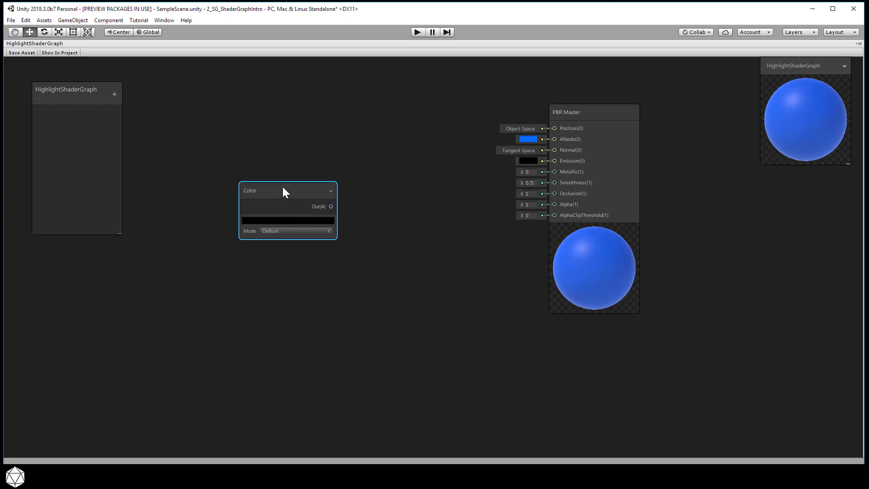
right_click(283, 187)
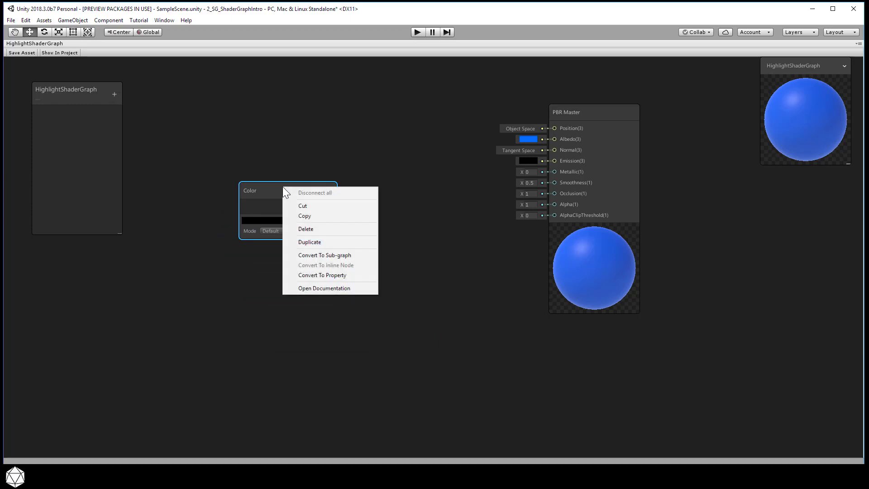
click(318, 228)
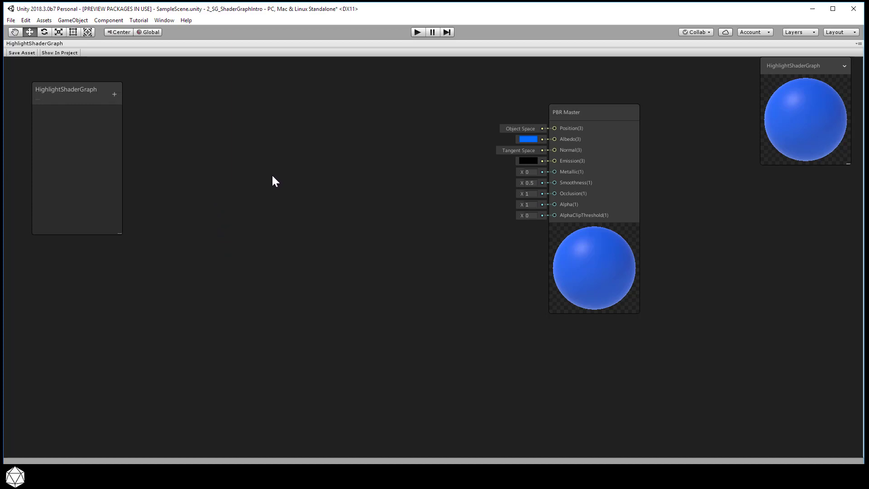
Add a Color node by searching 'Colo' in the node creation search
key(space)
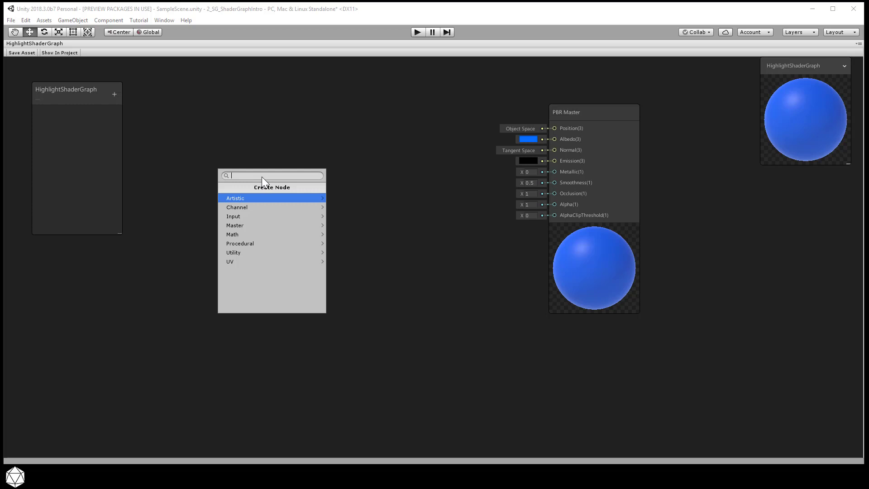
text(Co)
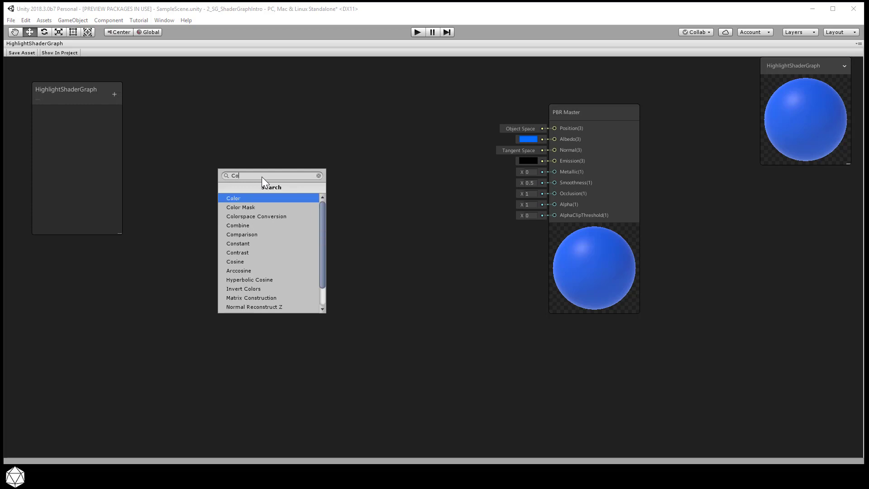
text(l)
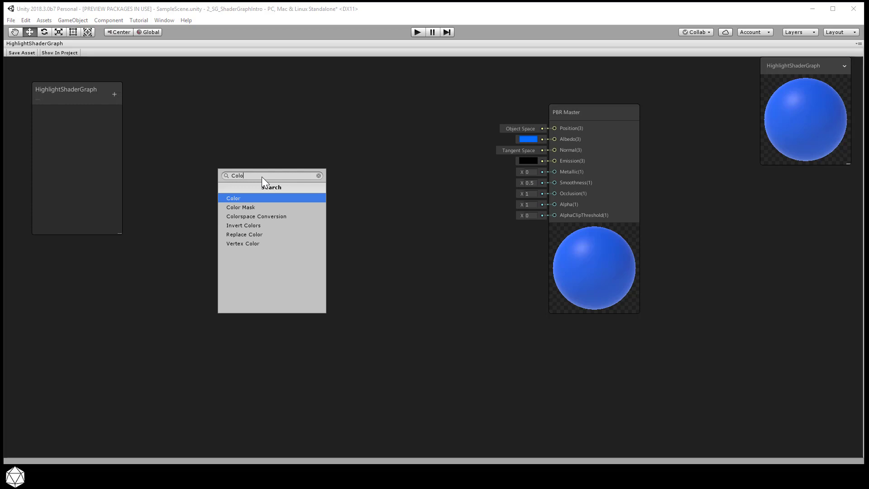
text(o)
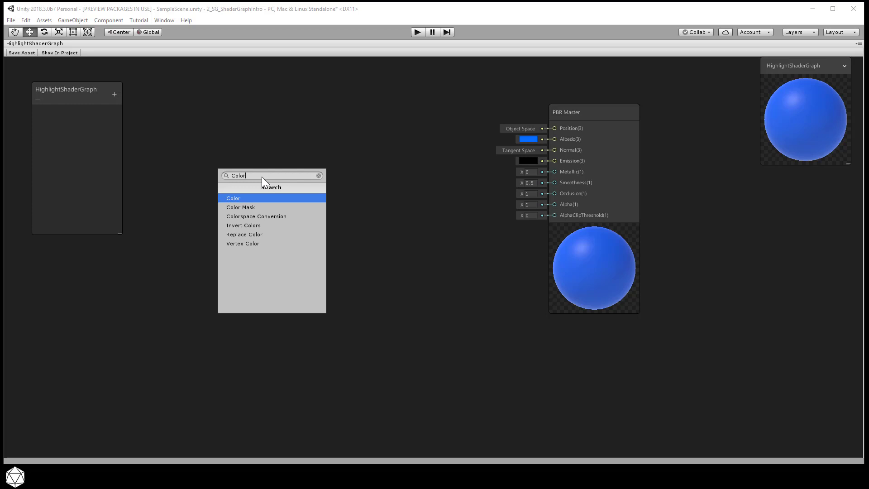
click(251, 197)
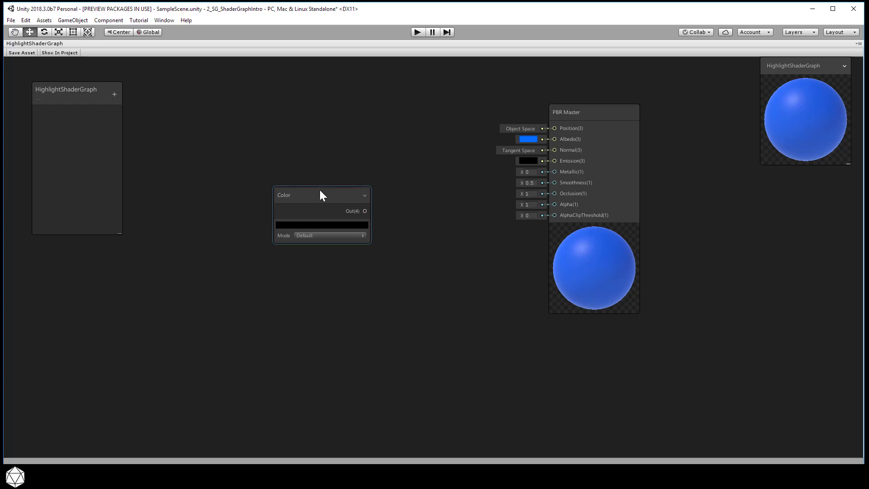
Move the Color node up and set its colour to bright red (FF0E0E), Mode Default
drag(319, 194, 336, 126)
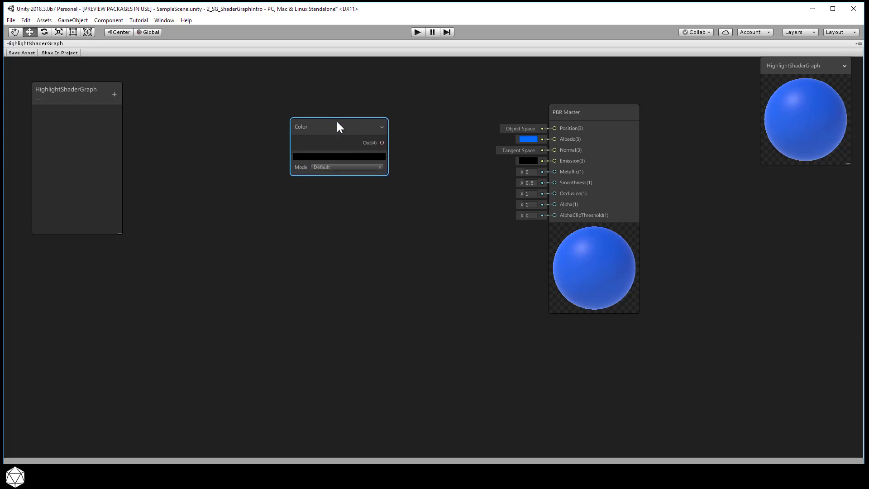
click(353, 153)
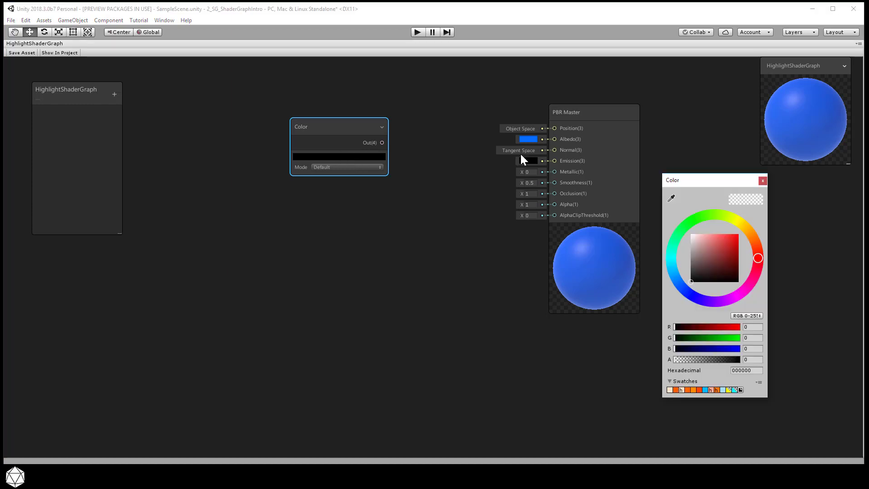
drag(735, 176, 355, 197)
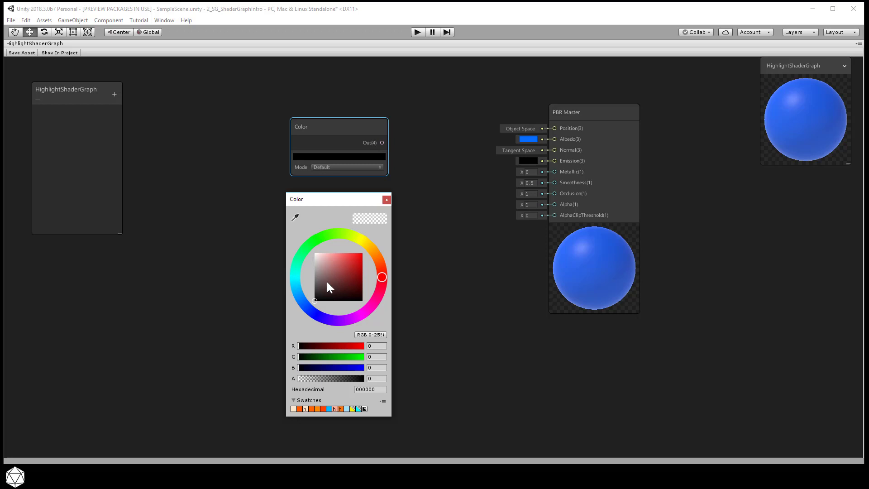
drag(341, 275, 360, 254)
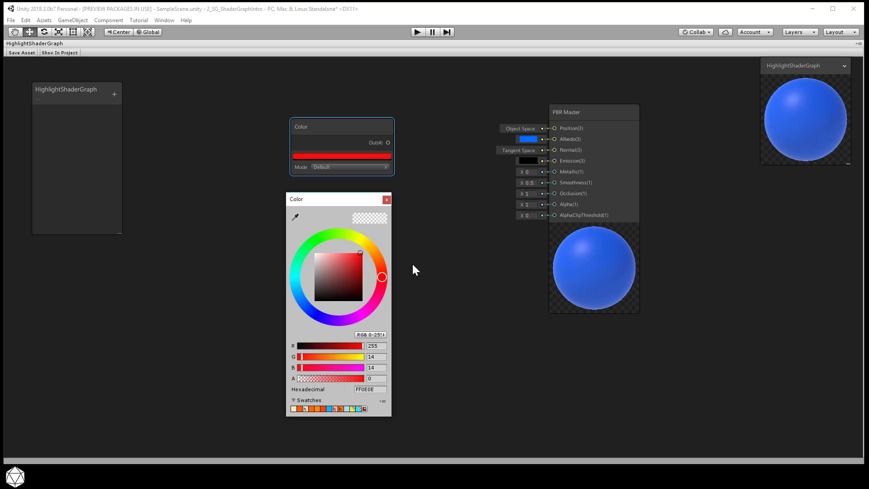
click(387, 199)
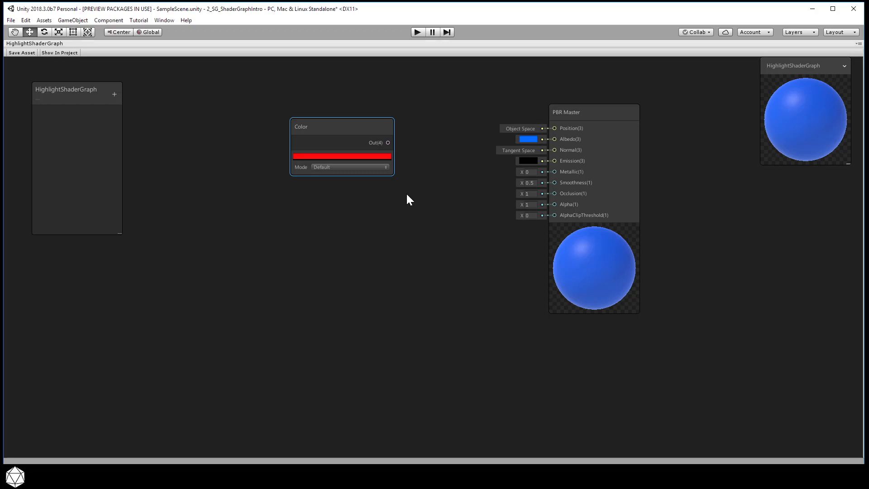
click(362, 167)
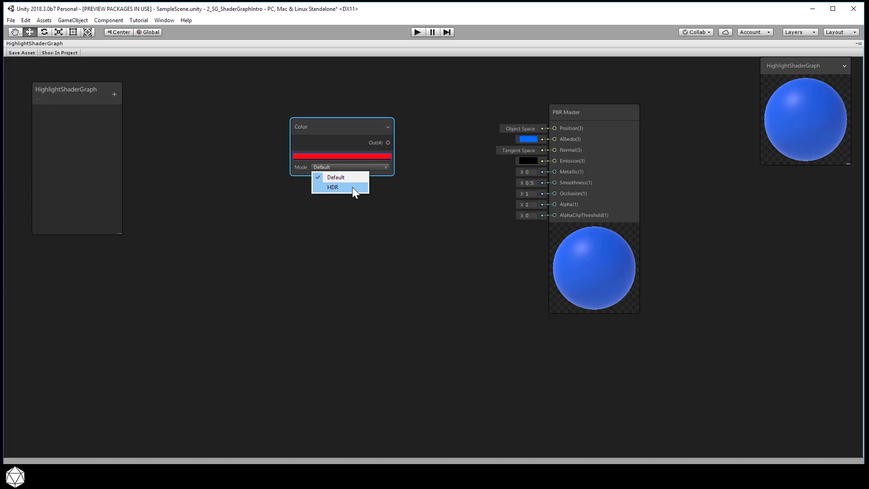
click(354, 177)
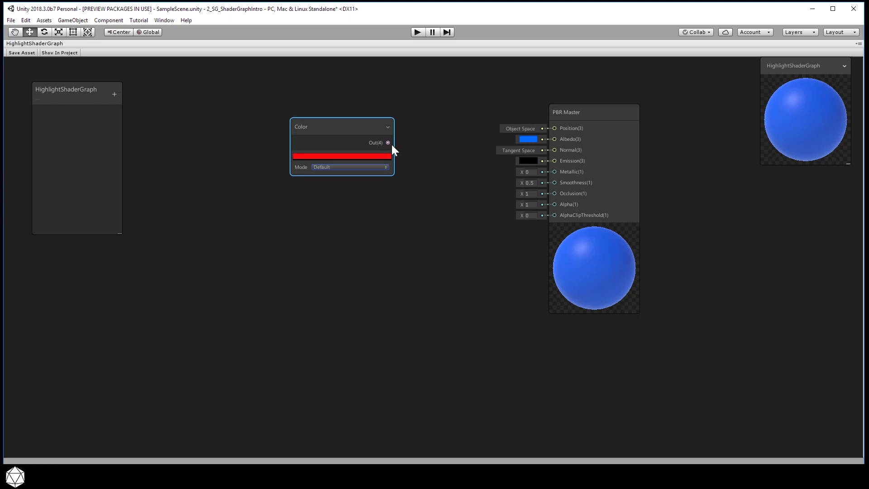
Wire the red Color node's Out into PBR Master's Albedo and move the Main Preview lower right
drag(389, 143, 554, 138)
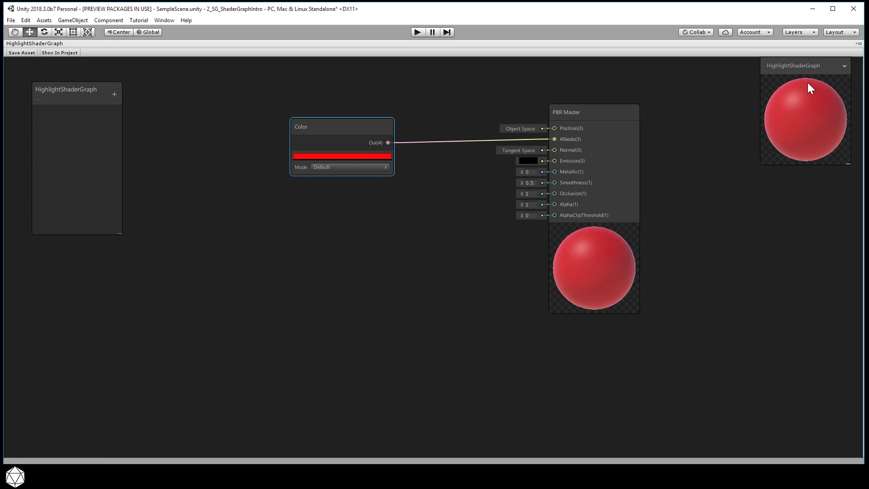
drag(794, 71, 774, 296)
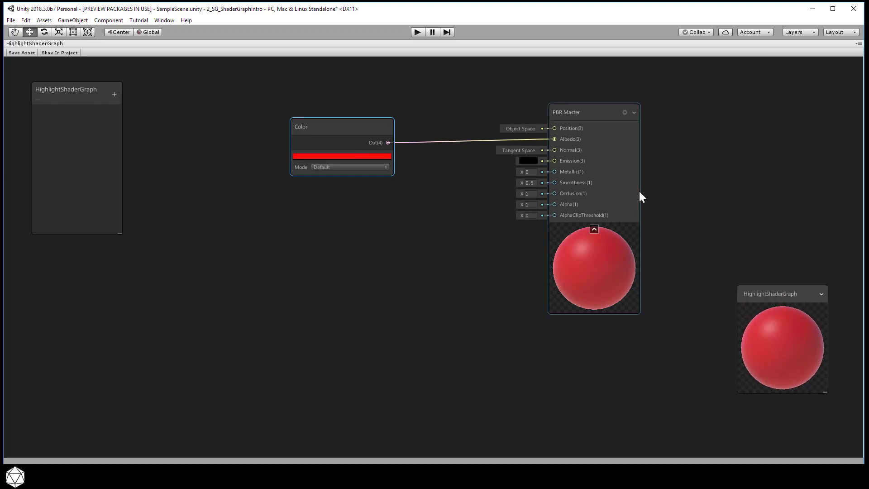
Restore the editor layout, save HighlightShaderGraph so the hard hat turns red, then re-maximize the graph
right_click(141, 45)
click(159, 50)
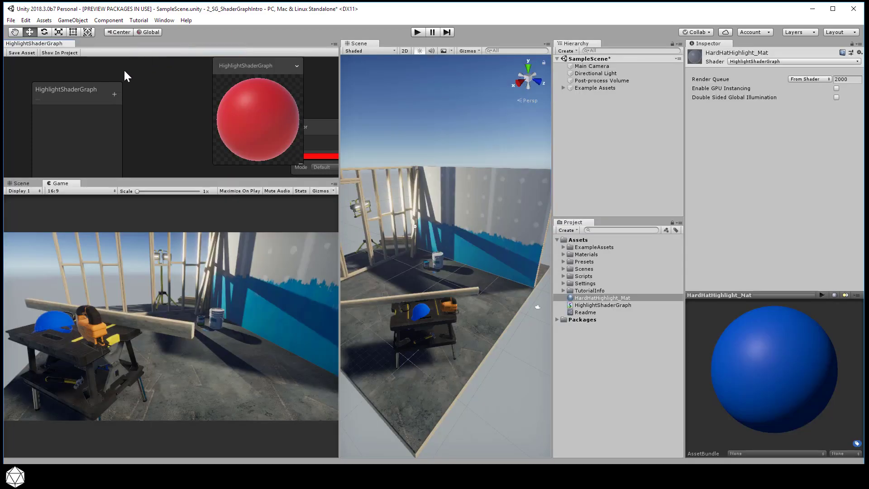
click(23, 53)
right_click(53, 44)
click(67, 52)
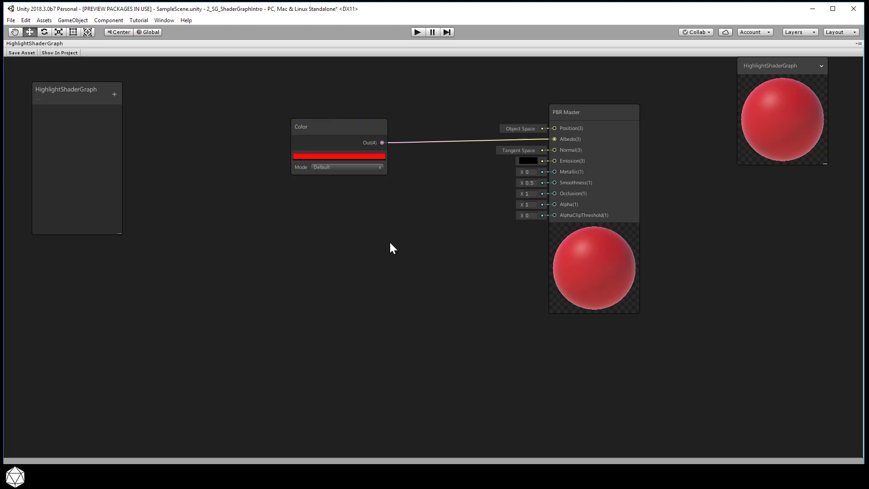
Convert the red Color node into a Color property and place the Blackboard beside the Property node
right_click(323, 128)
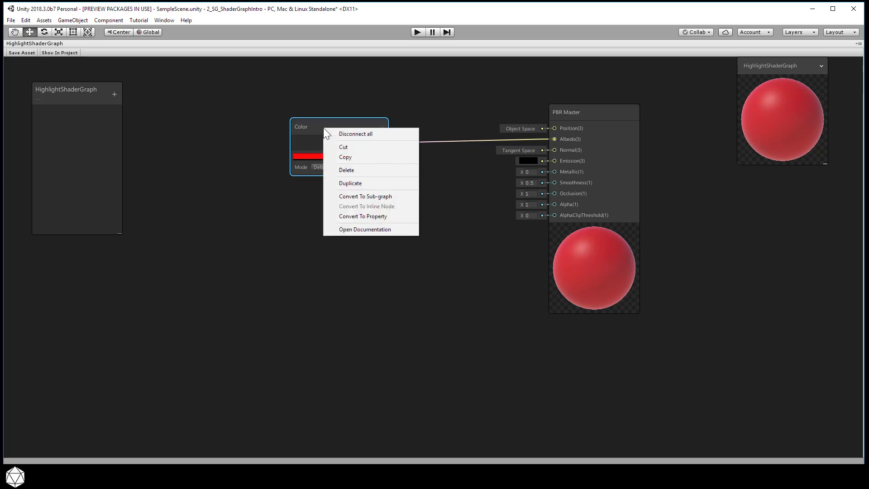
click(401, 217)
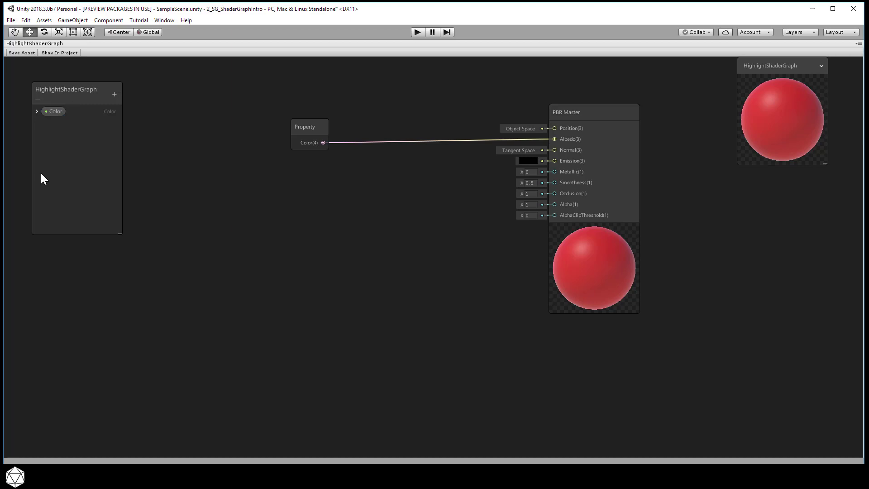
click(37, 111)
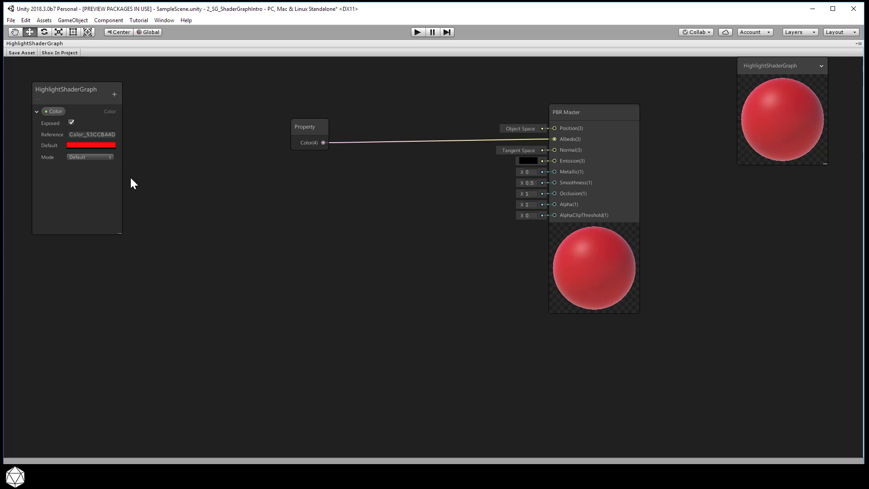
drag(83, 92, 232, 116)
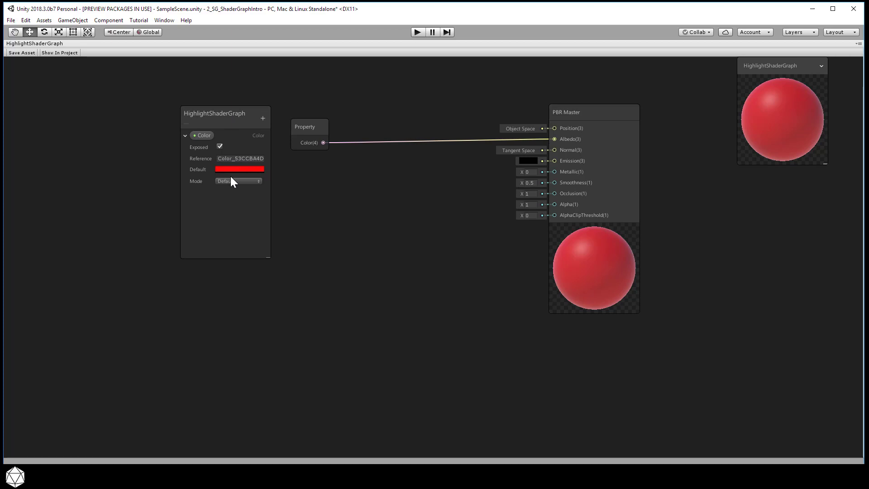
Keep the Color property Exposed, leaving its reference name and default red colour unchanged
click(219, 147)
click(220, 147)
click(218, 159)
click(116, 230)
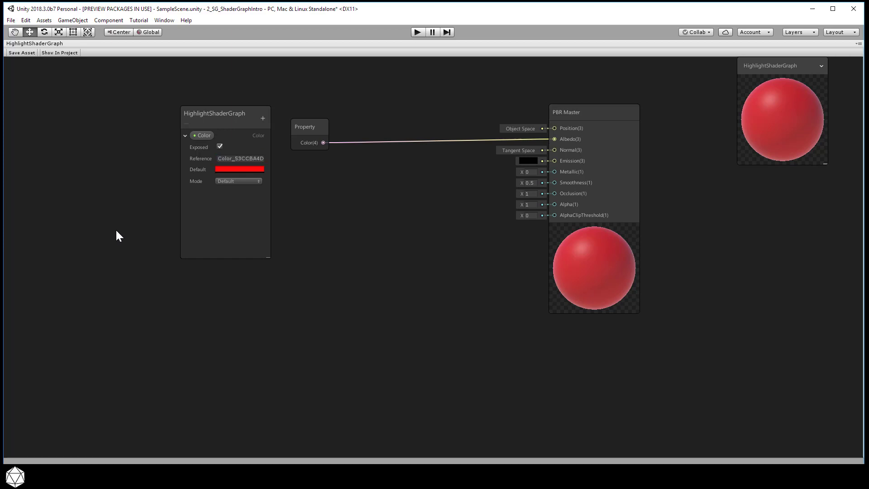
click(229, 169)
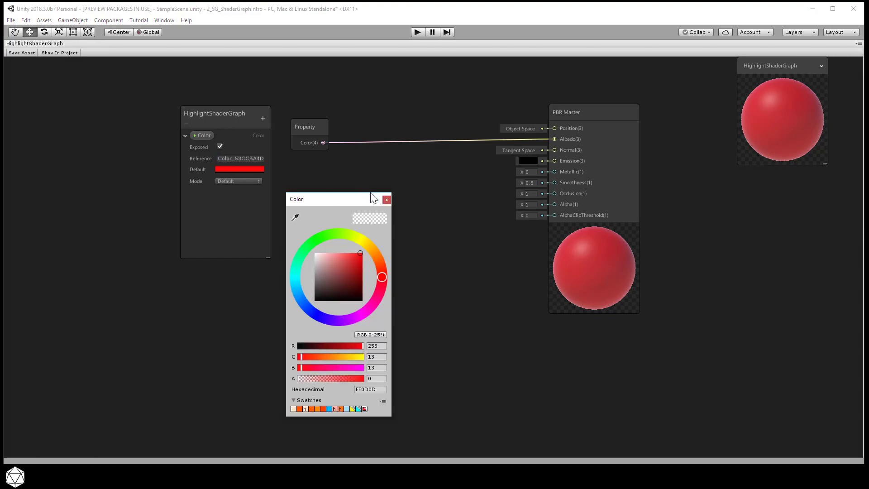
click(386, 200)
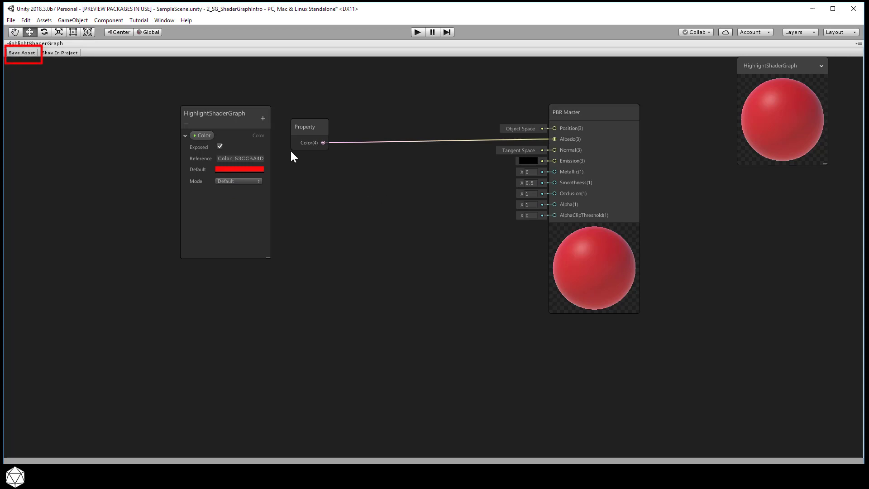
Save the shader graph and restore the full editor layout
click(24, 53)
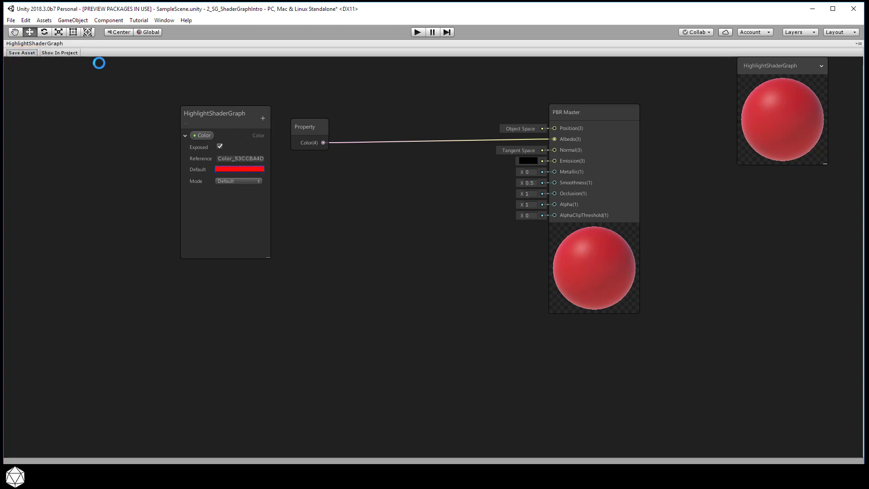
right_click(85, 42)
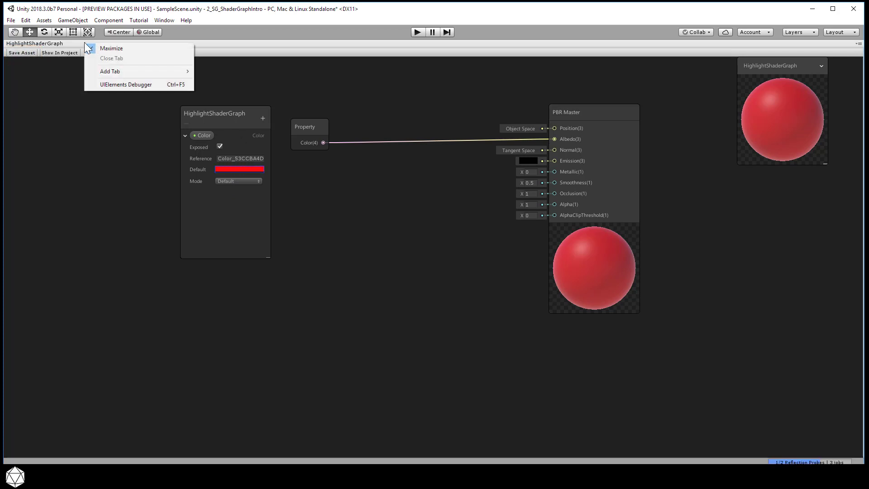
click(120, 49)
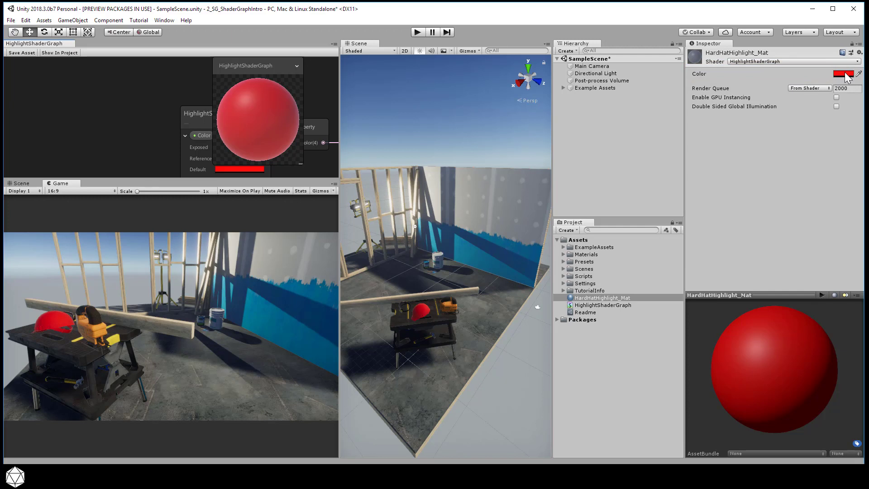
Set HardHatHighlight_Mat's exposed Color to cyan (0DCEFF) in the Inspector
click(845, 74)
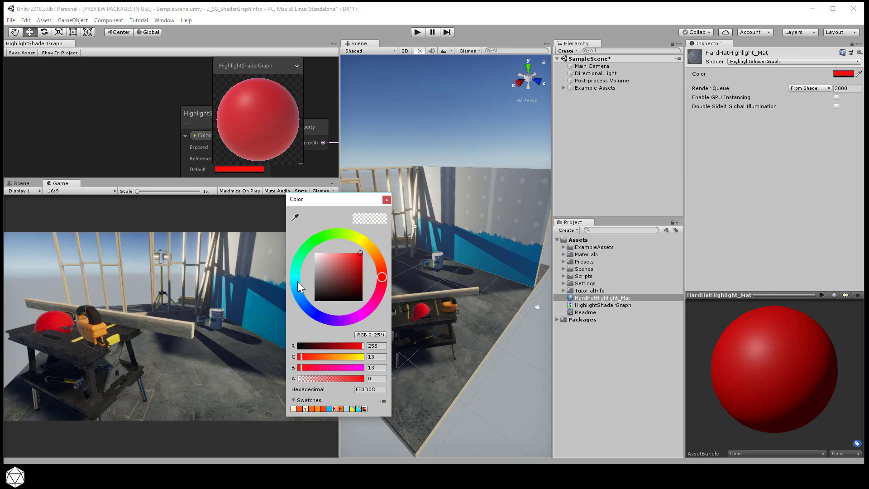
drag(297, 281, 269, 287)
click(385, 200)
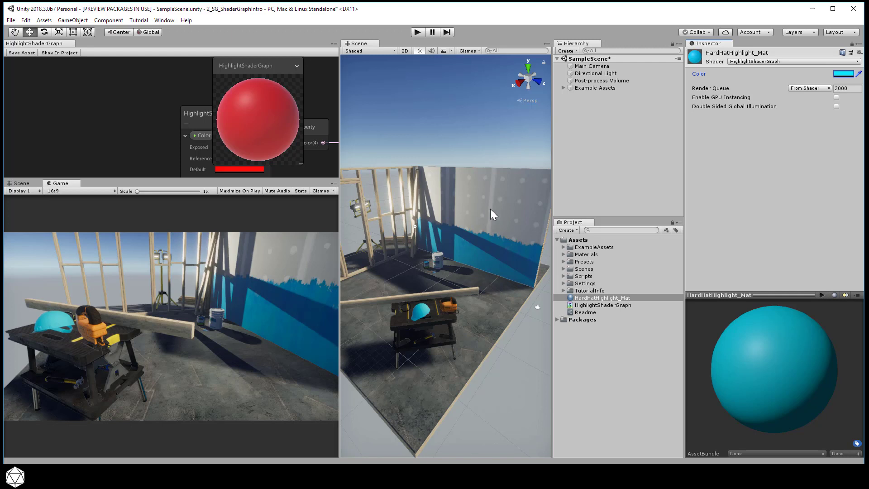
Maximize HighlightShaderGraph again and nudge the PBR Master node slightly down and right
right_click(46, 44)
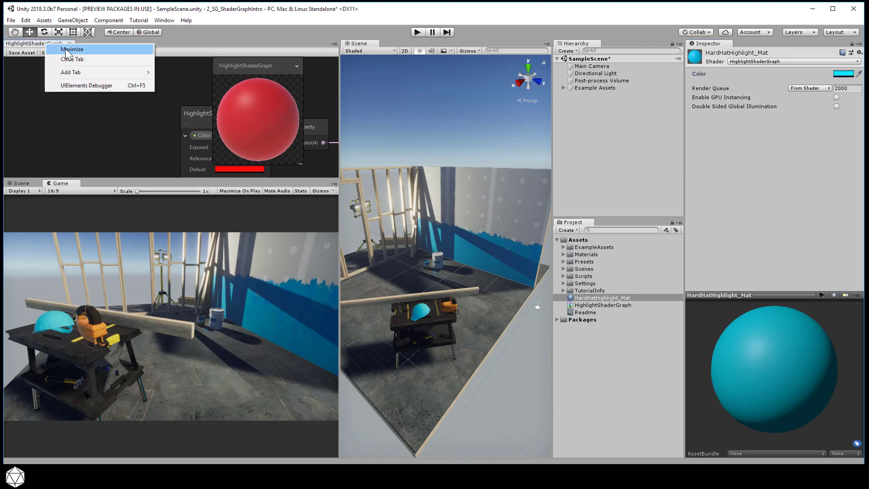
click(68, 49)
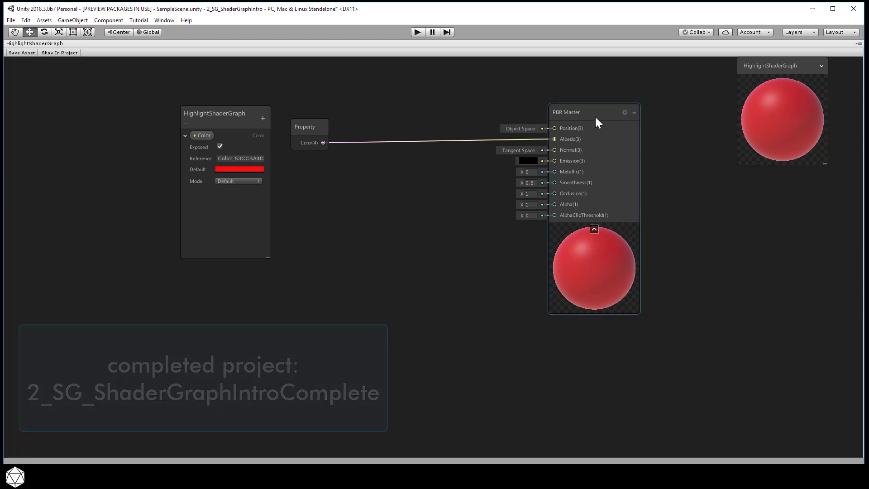
drag(591, 112, 610, 127)
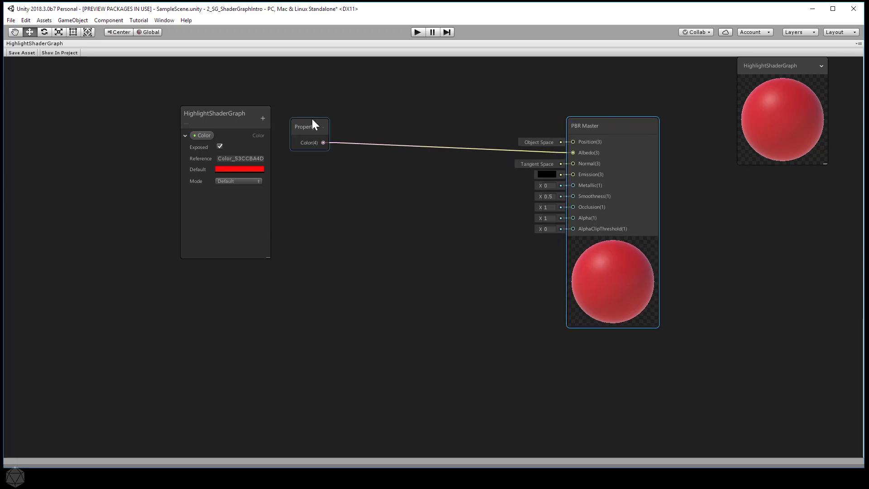